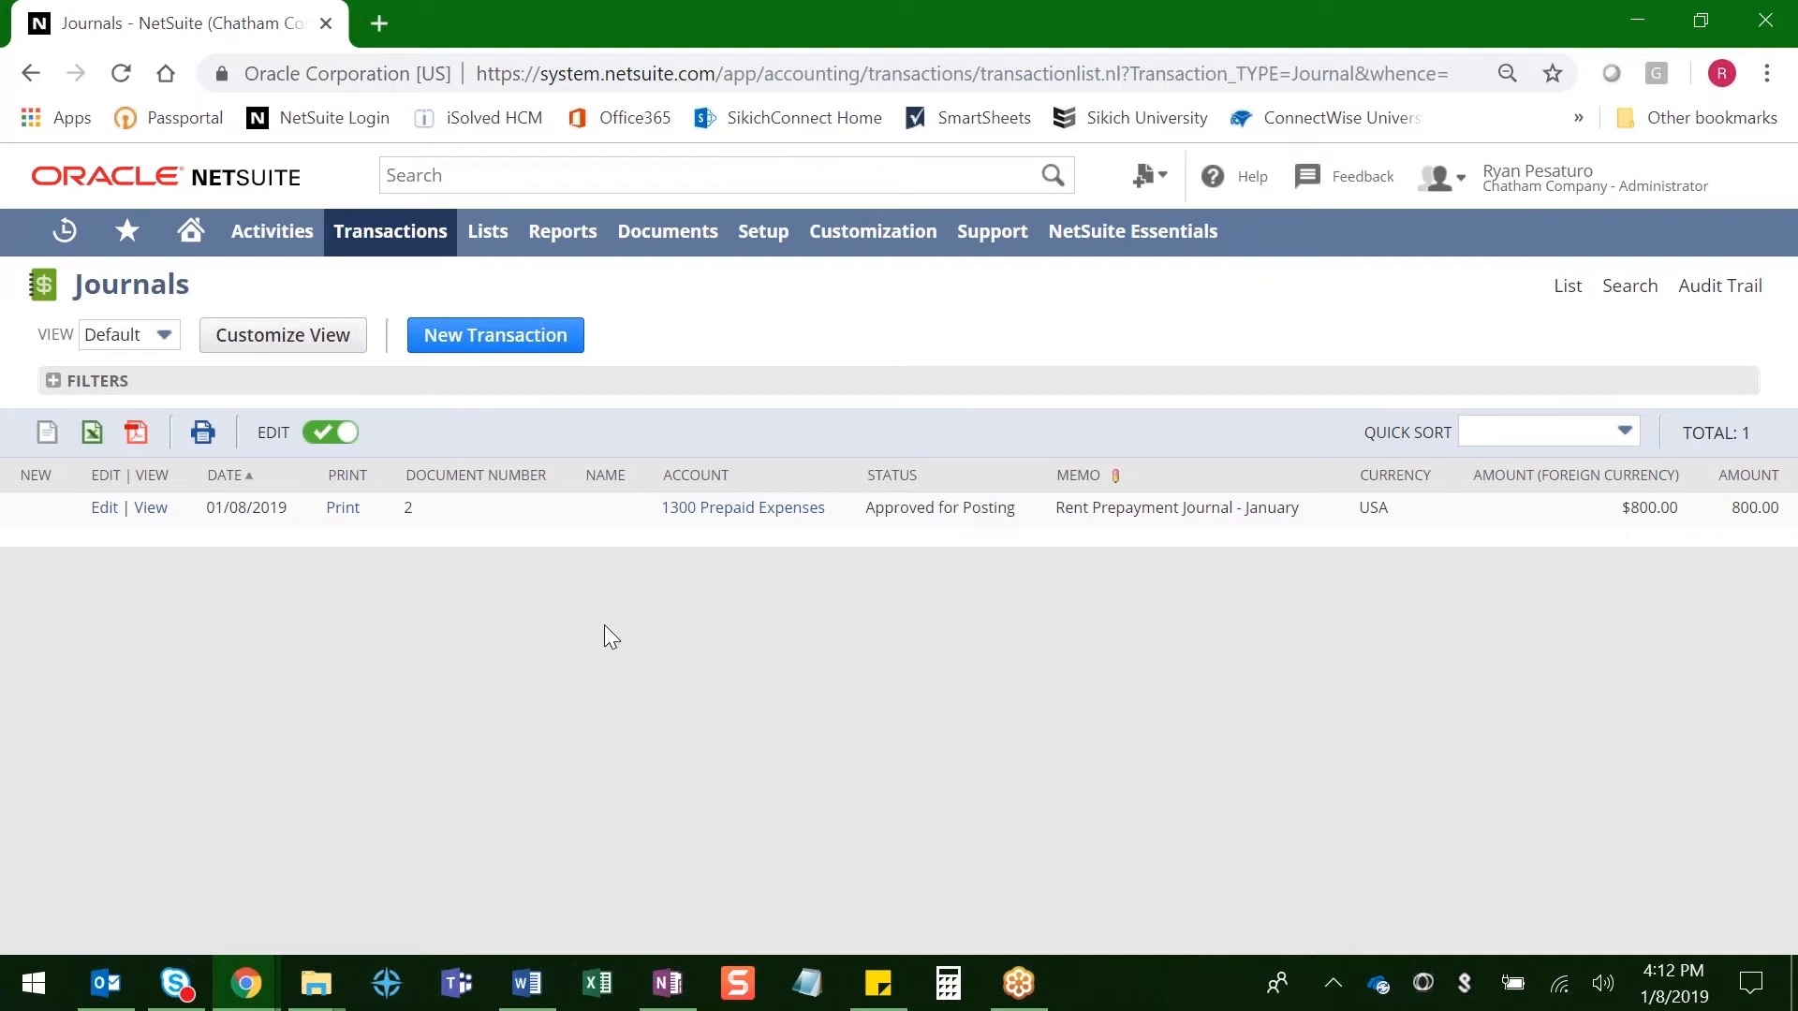
Open the January rent prepayment journal for editing and memorize it as a recurring transaction.
left_click(105, 509)
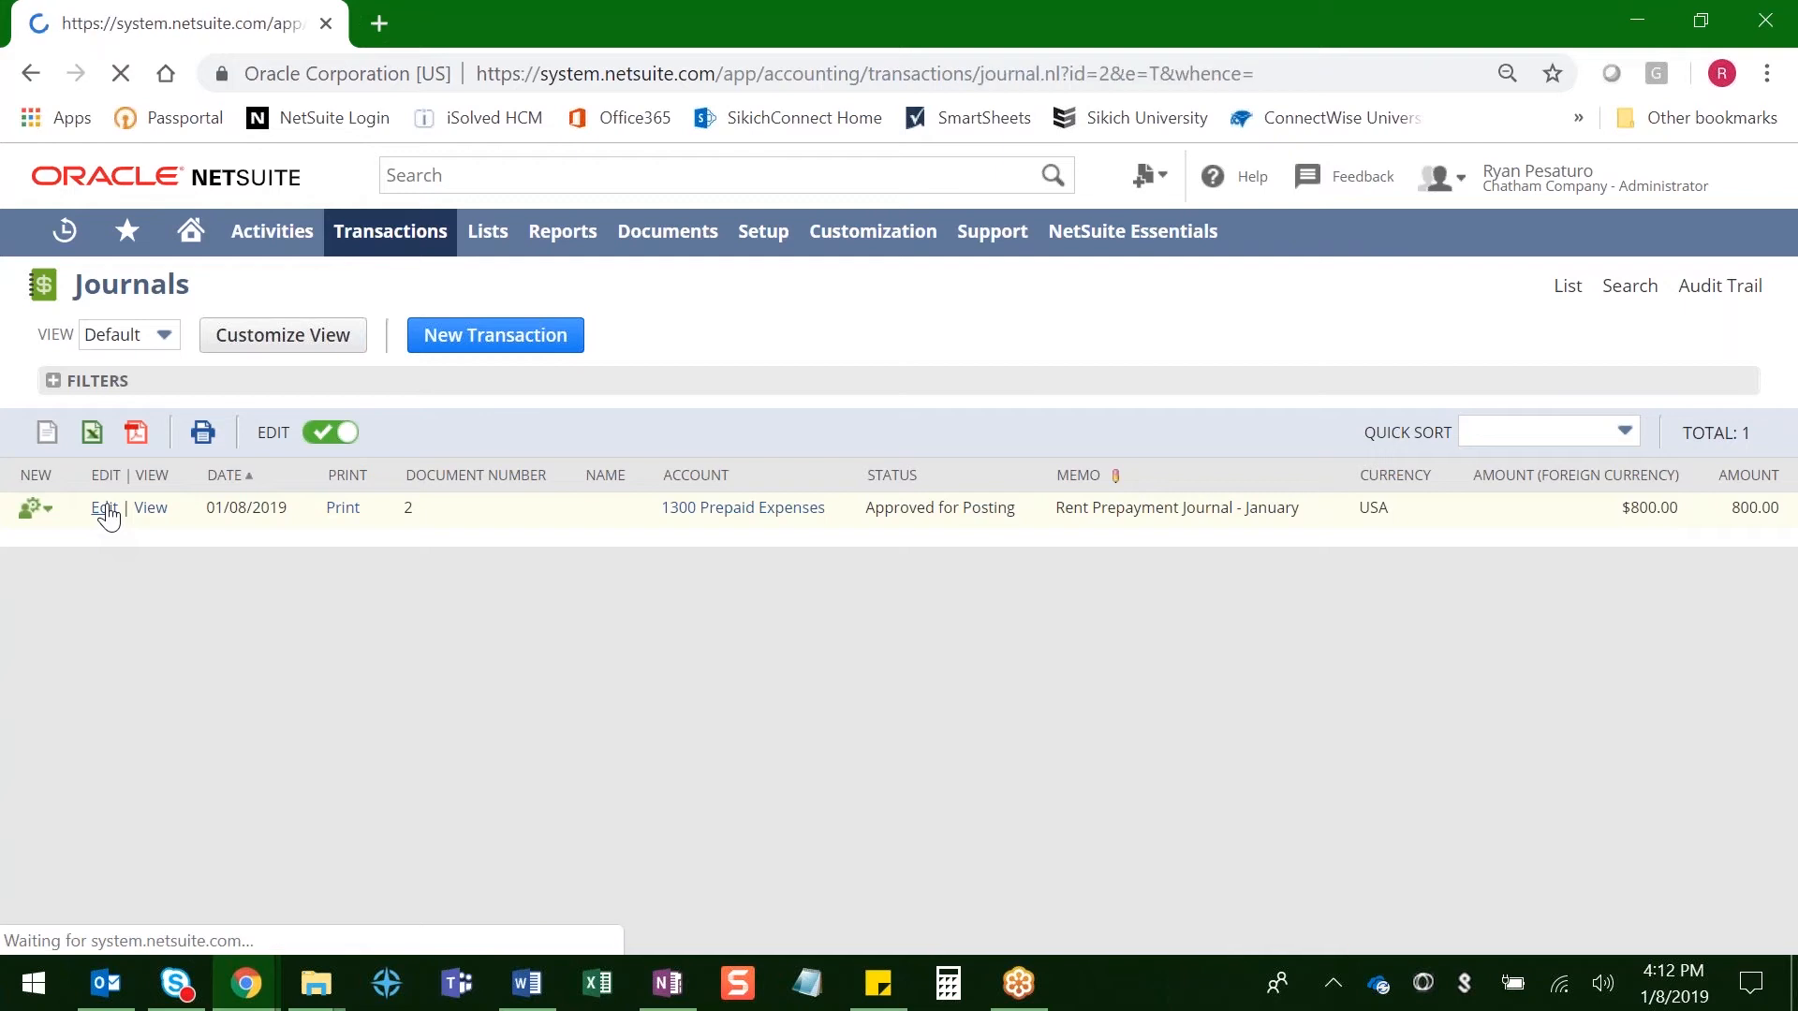
scroll(800, 525, "down", 3)
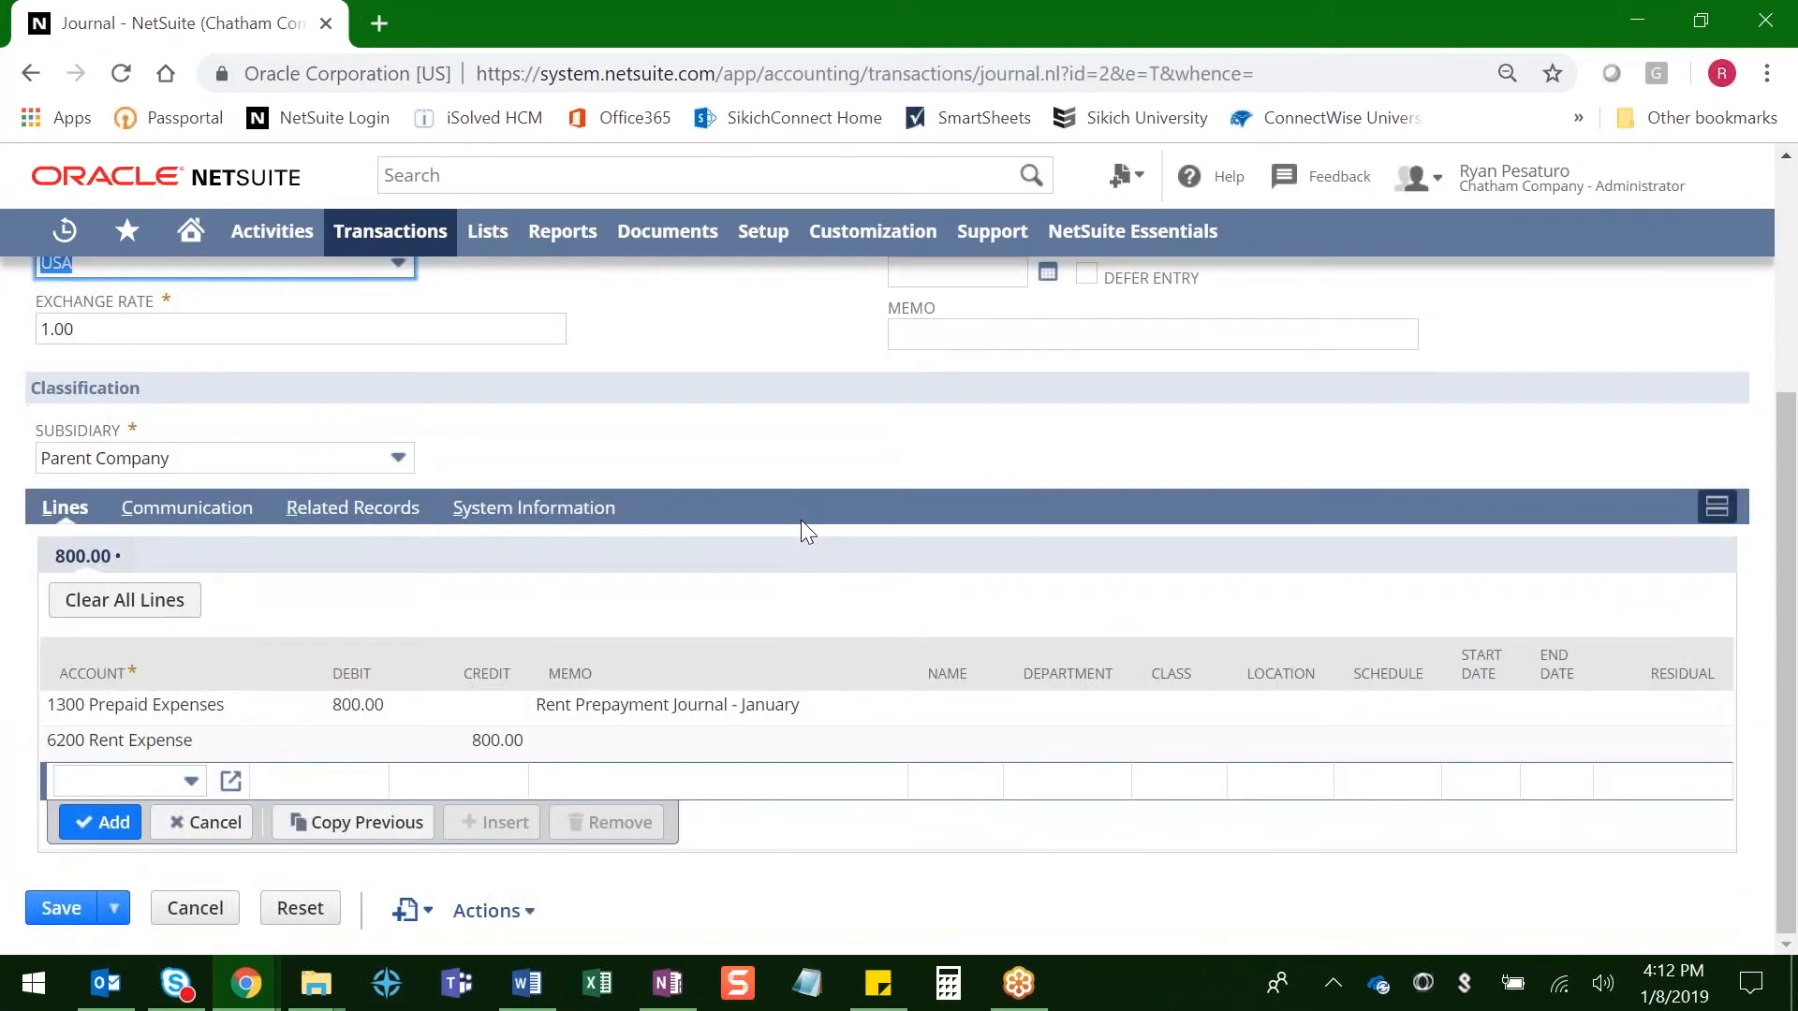
scroll(801, 524, "up", 4)
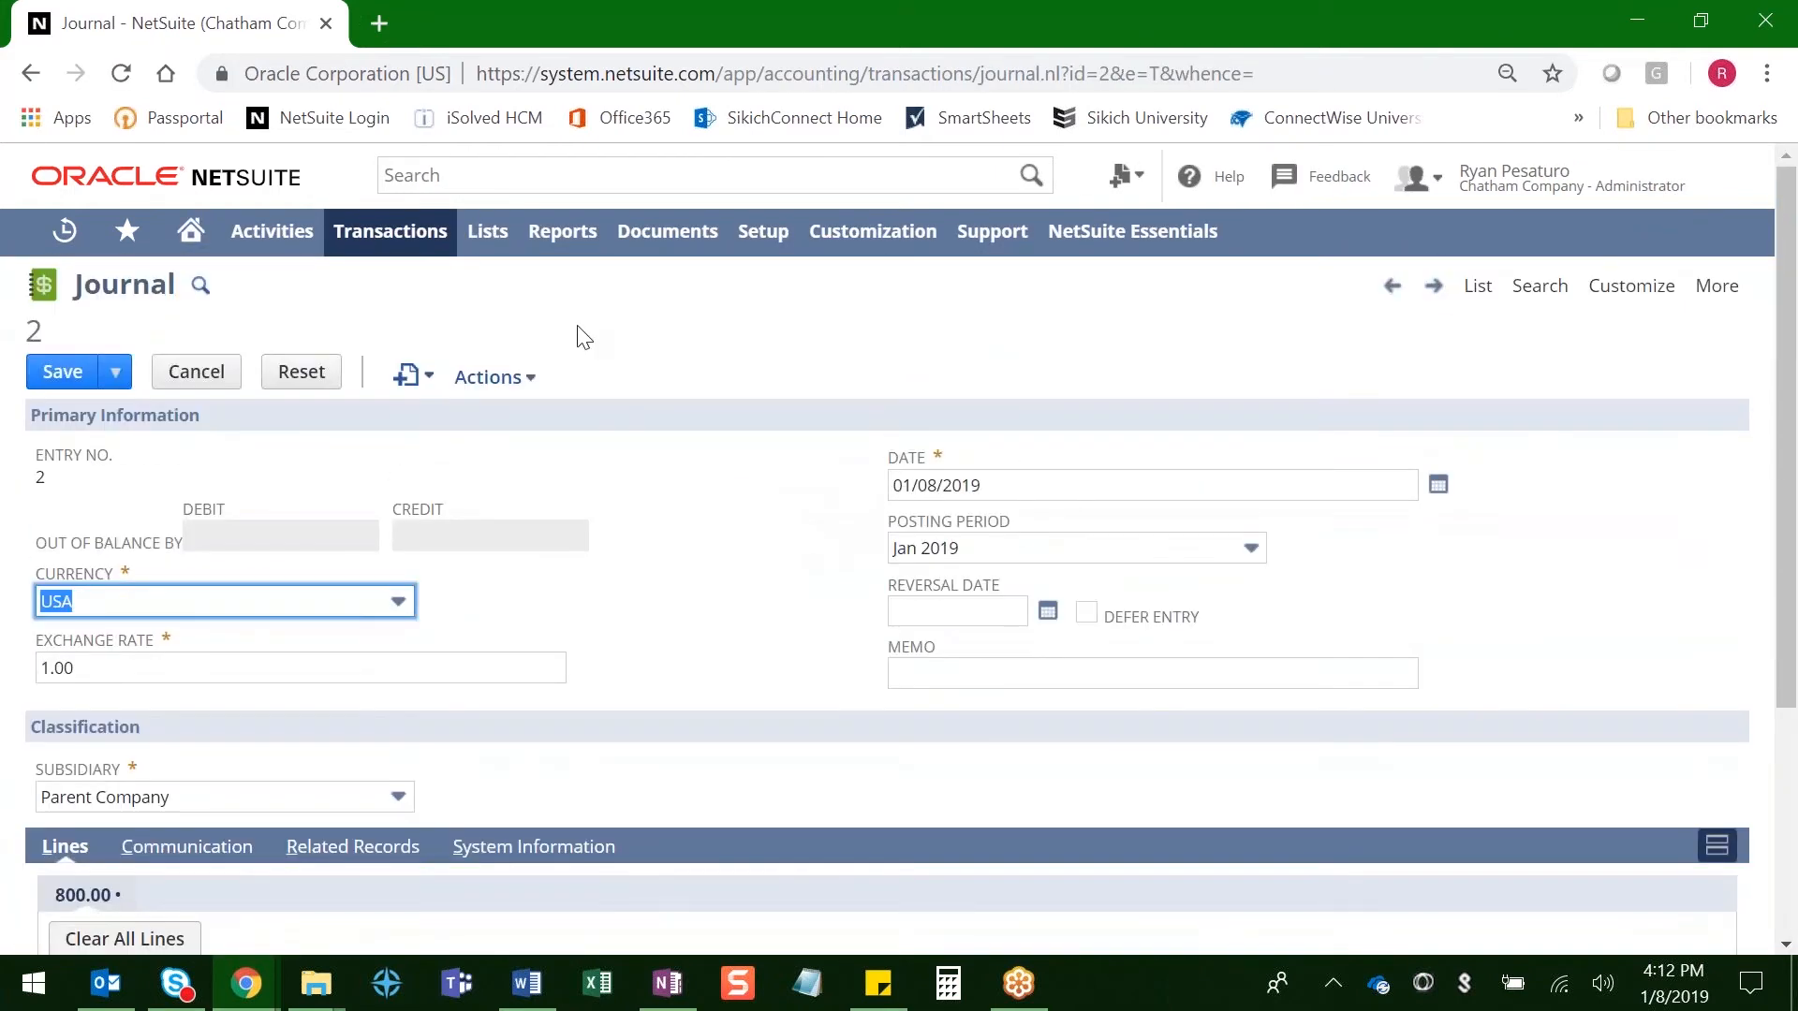
left_click(496, 376)
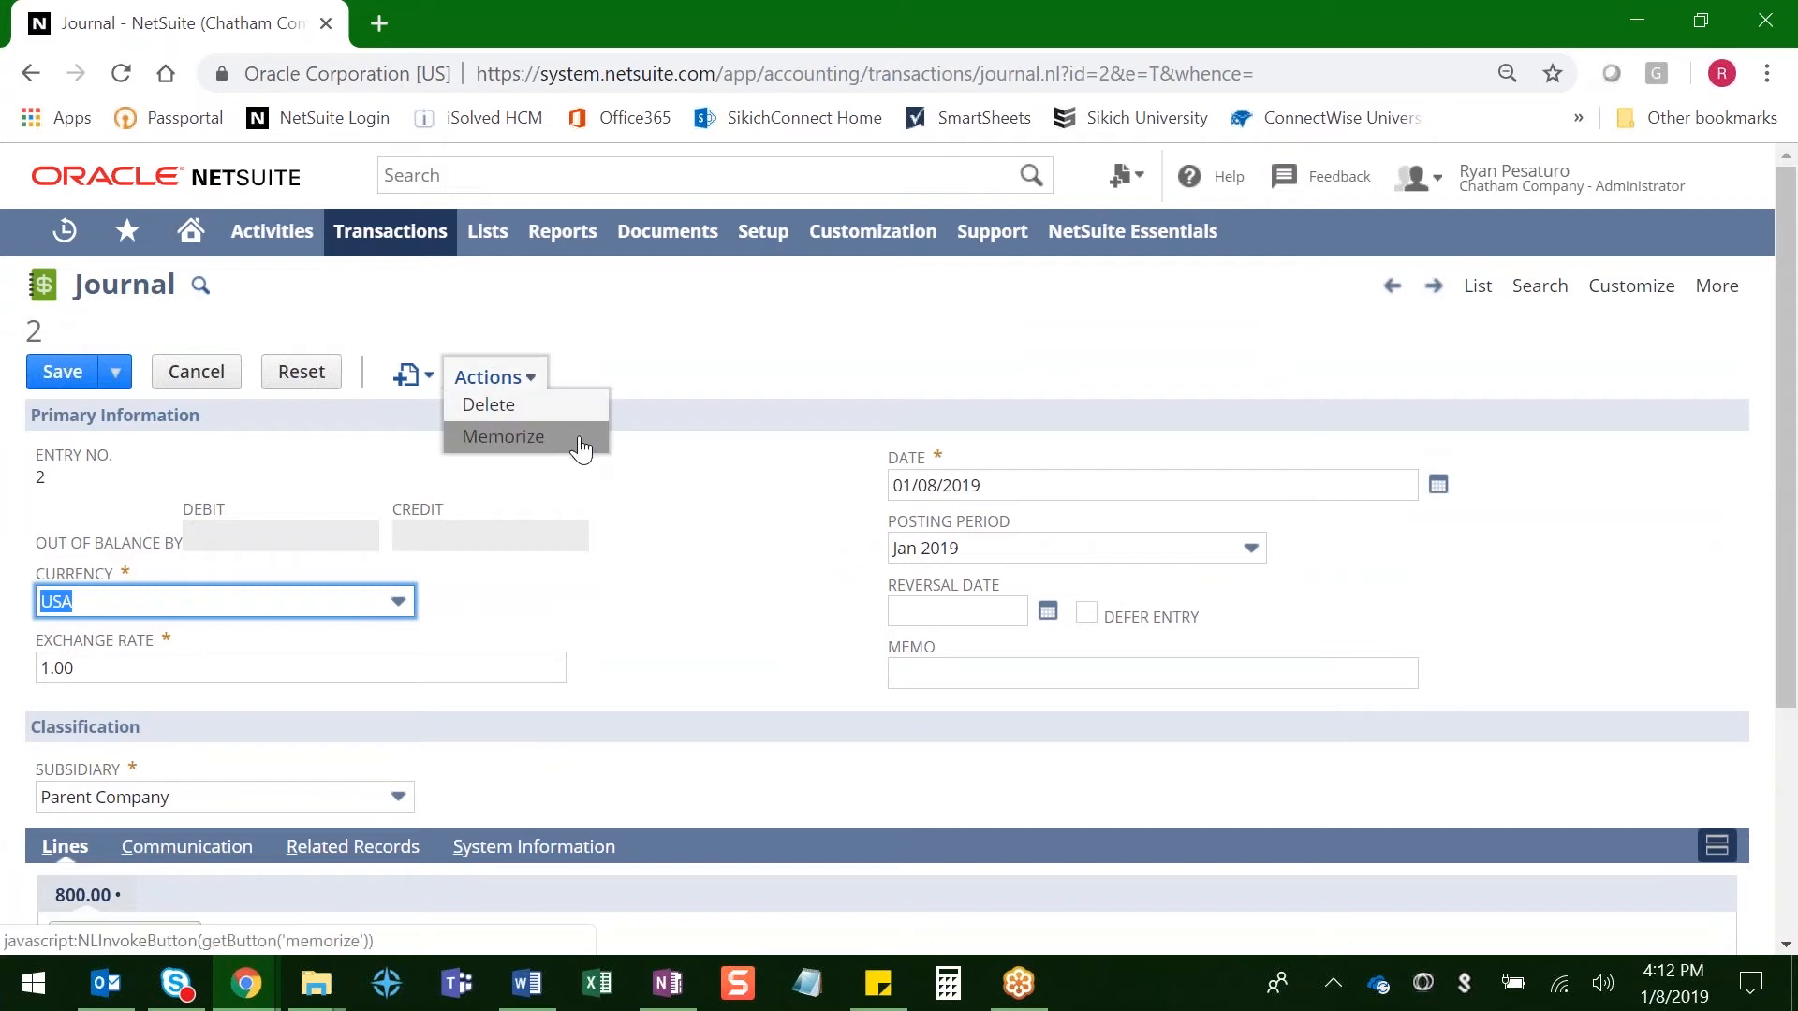
left_click(580, 444)
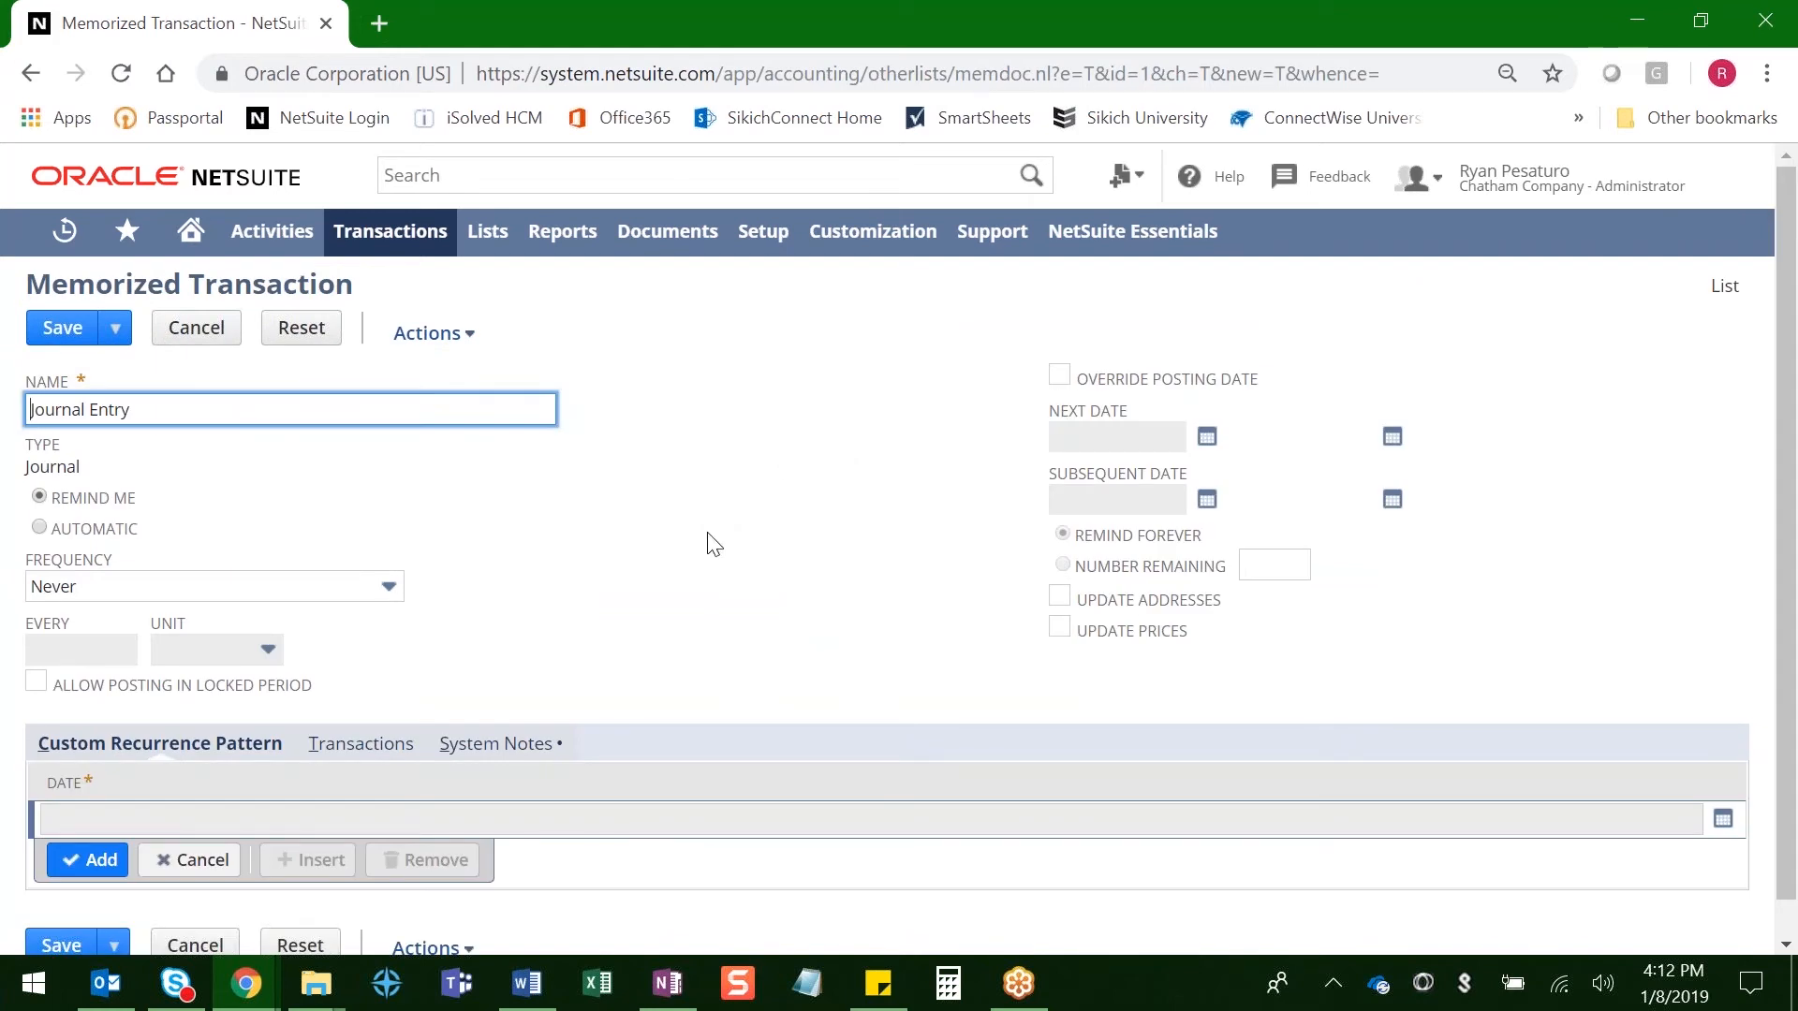
Name the memorized transaction Rent Prepayment.
left_click_drag(225, 411, 4, 375)
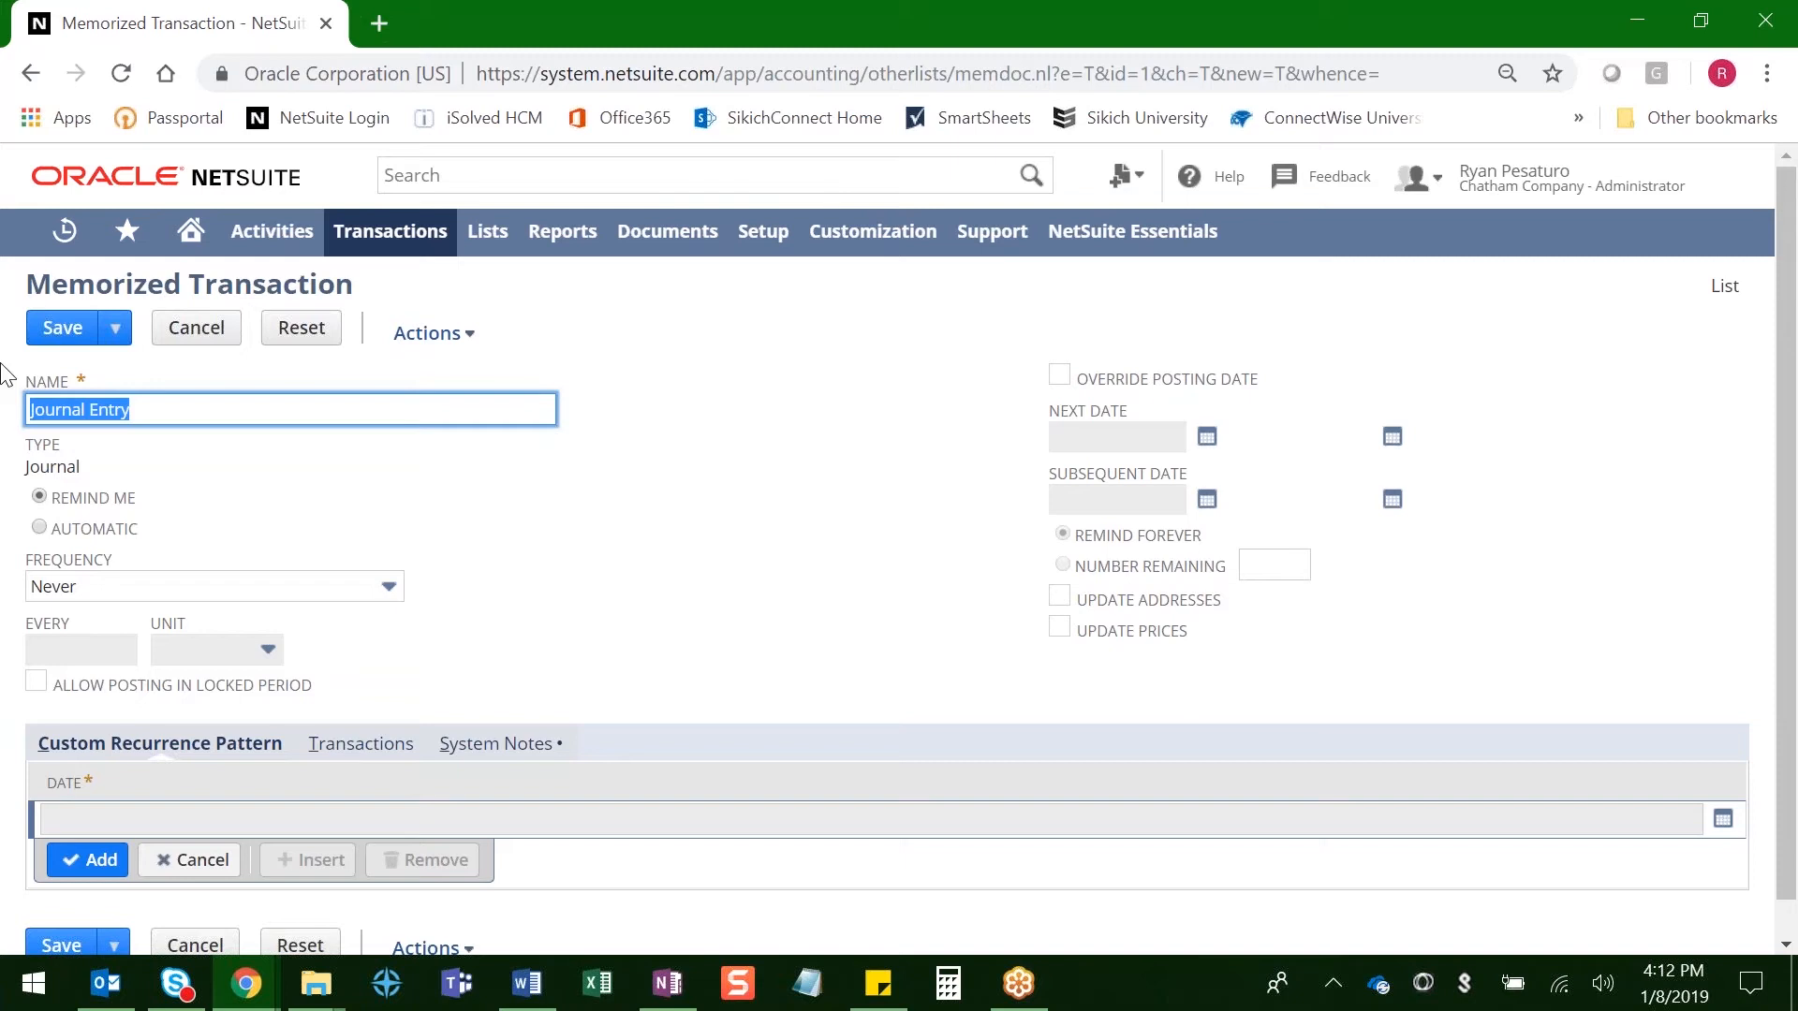
type("Rent Prepayment")
key("Tab")
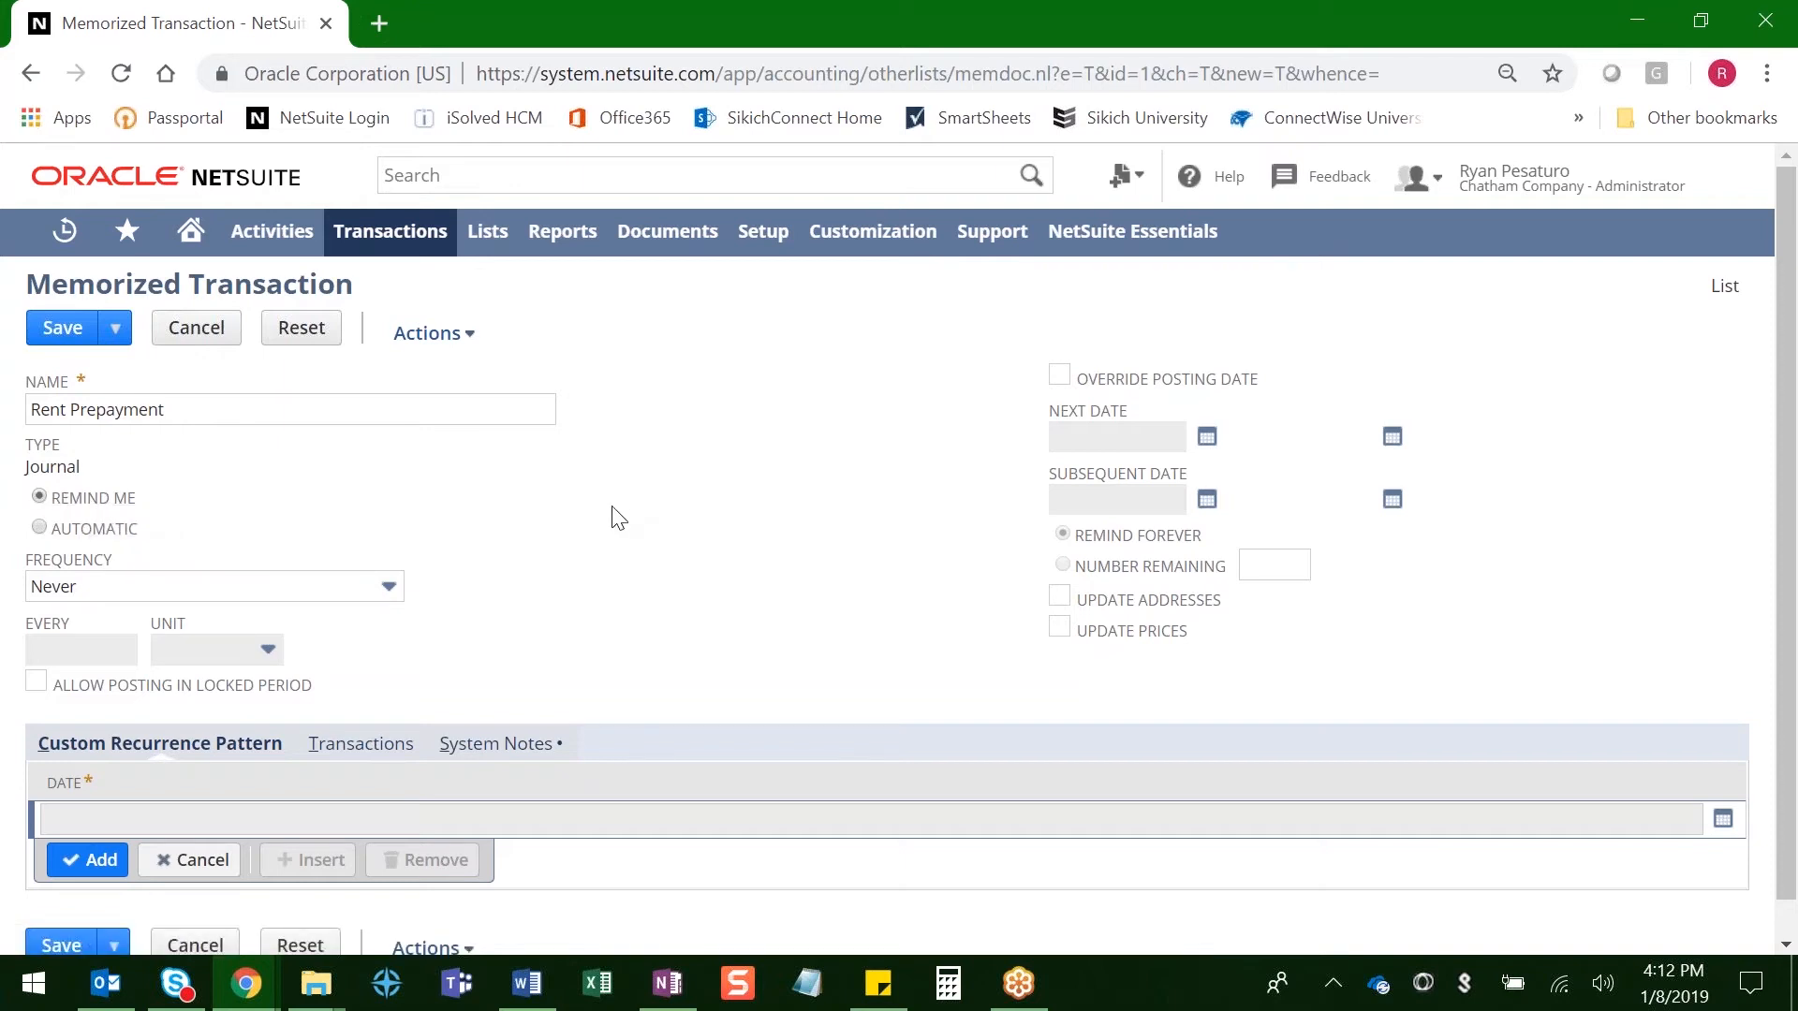
Try a Custom recurrence frequency for the memorized transaction, leaving its interval and unit empty.
left_click(362, 590)
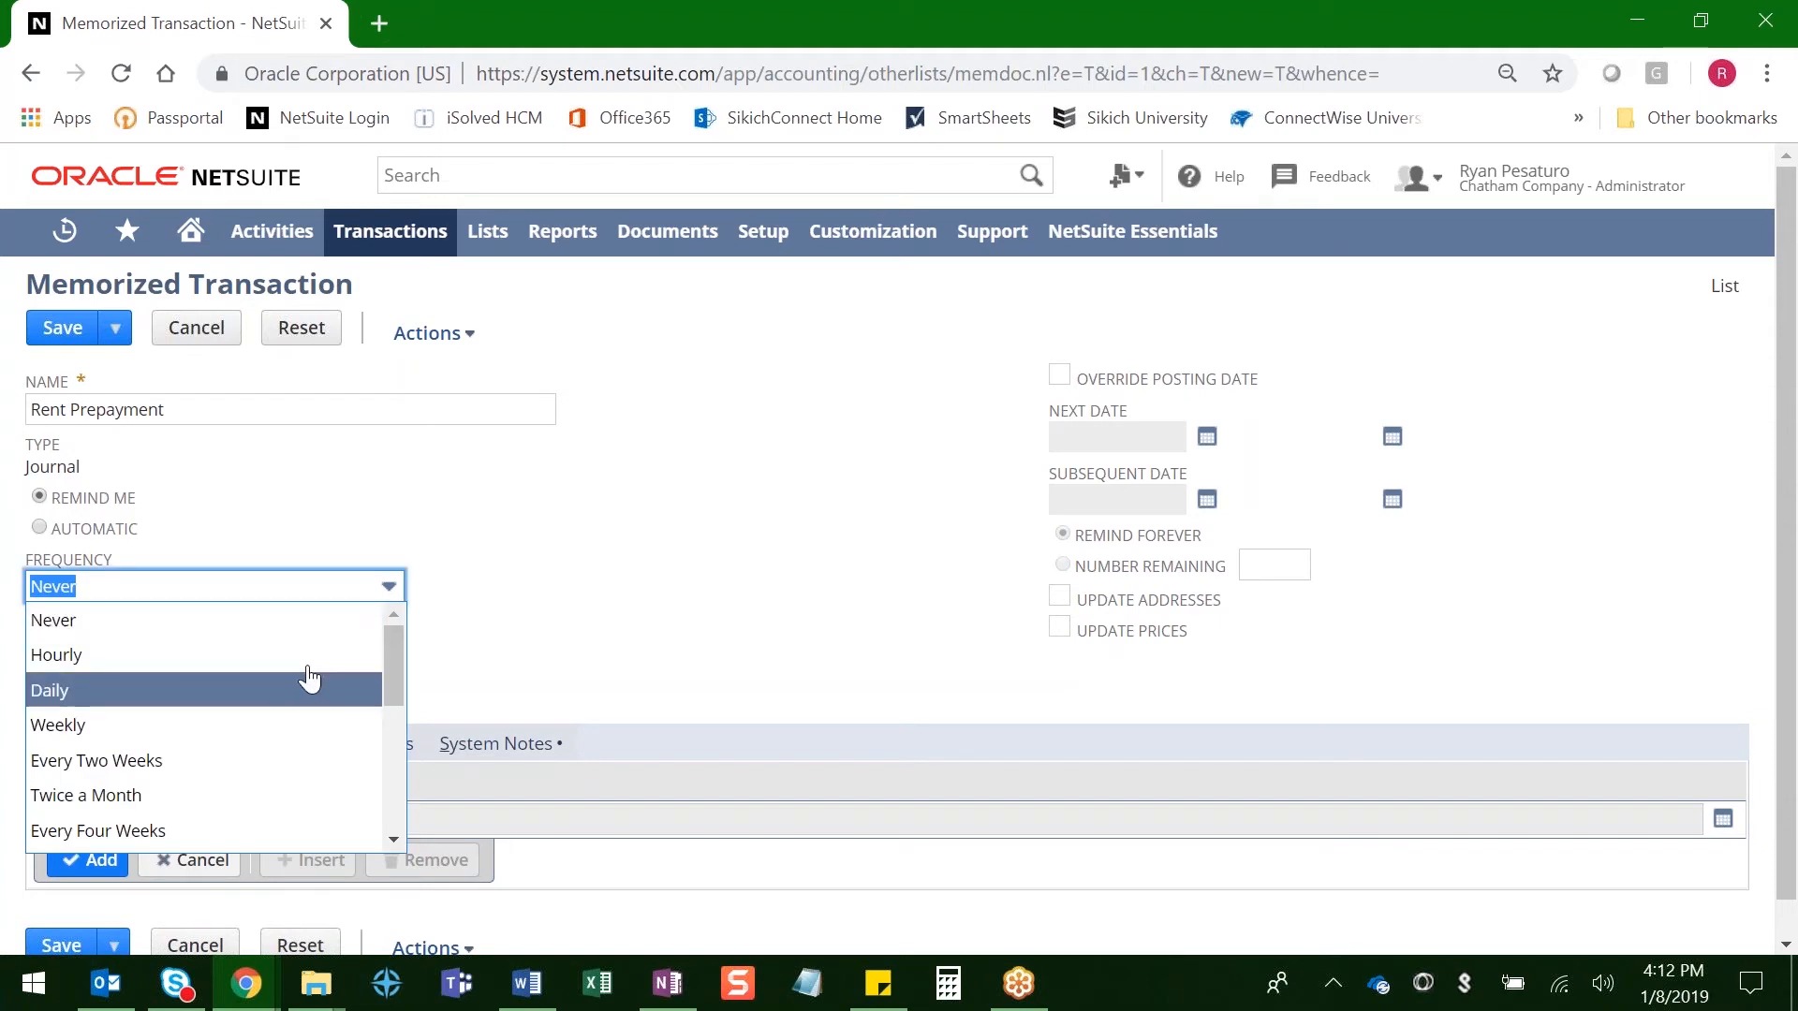
scroll(309, 721, "down", 2)
scroll(337, 714, "down", 3)
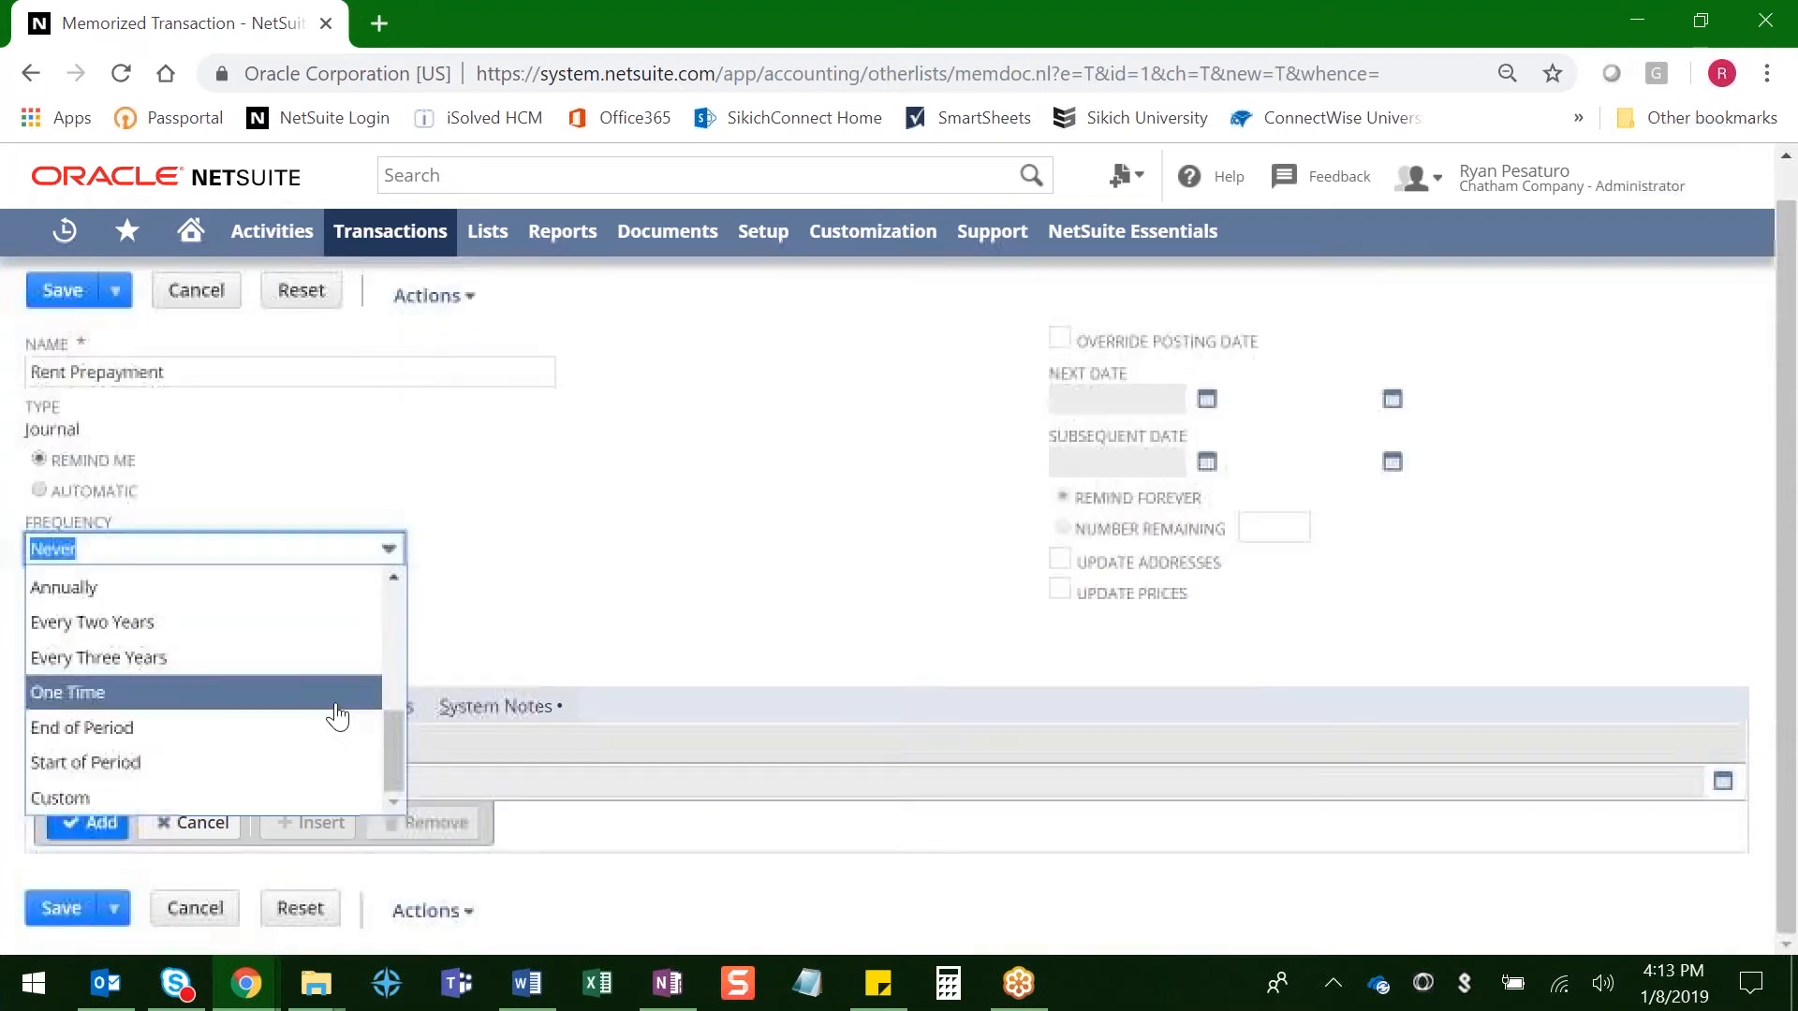
left_click(217, 824)
left_click(86, 646)
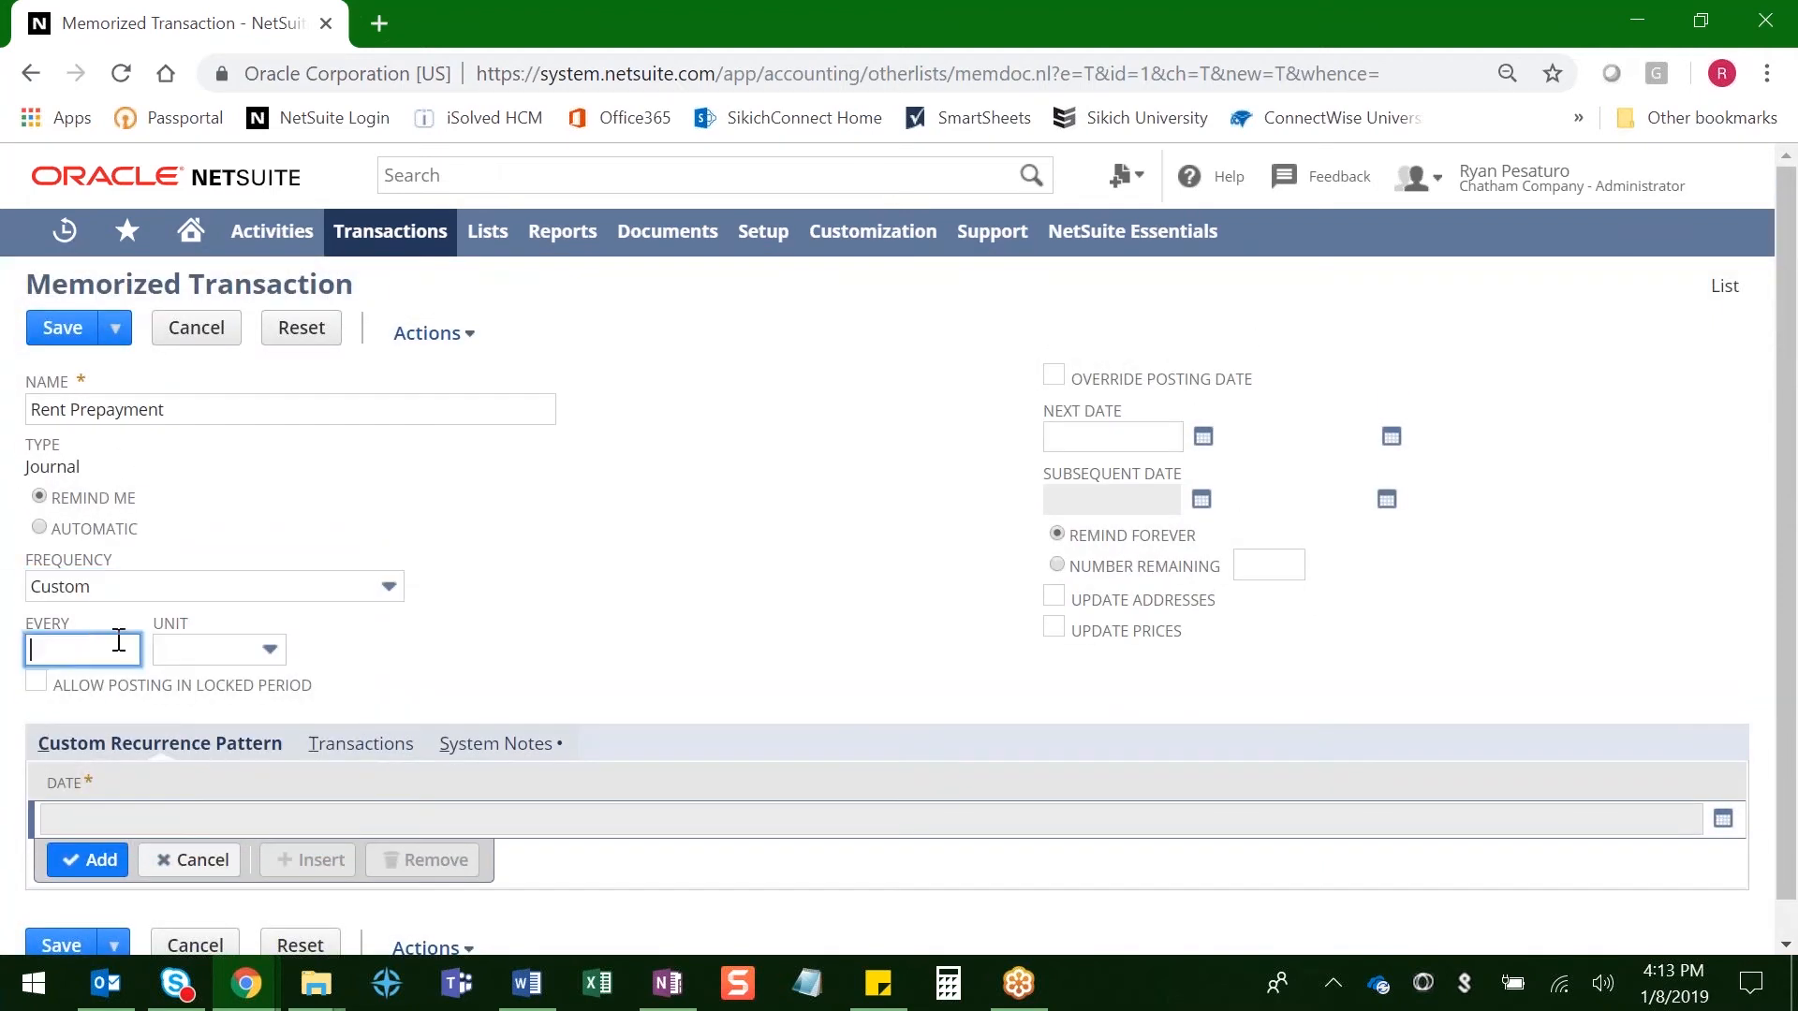
left_click(175, 646)
left_click(534, 613)
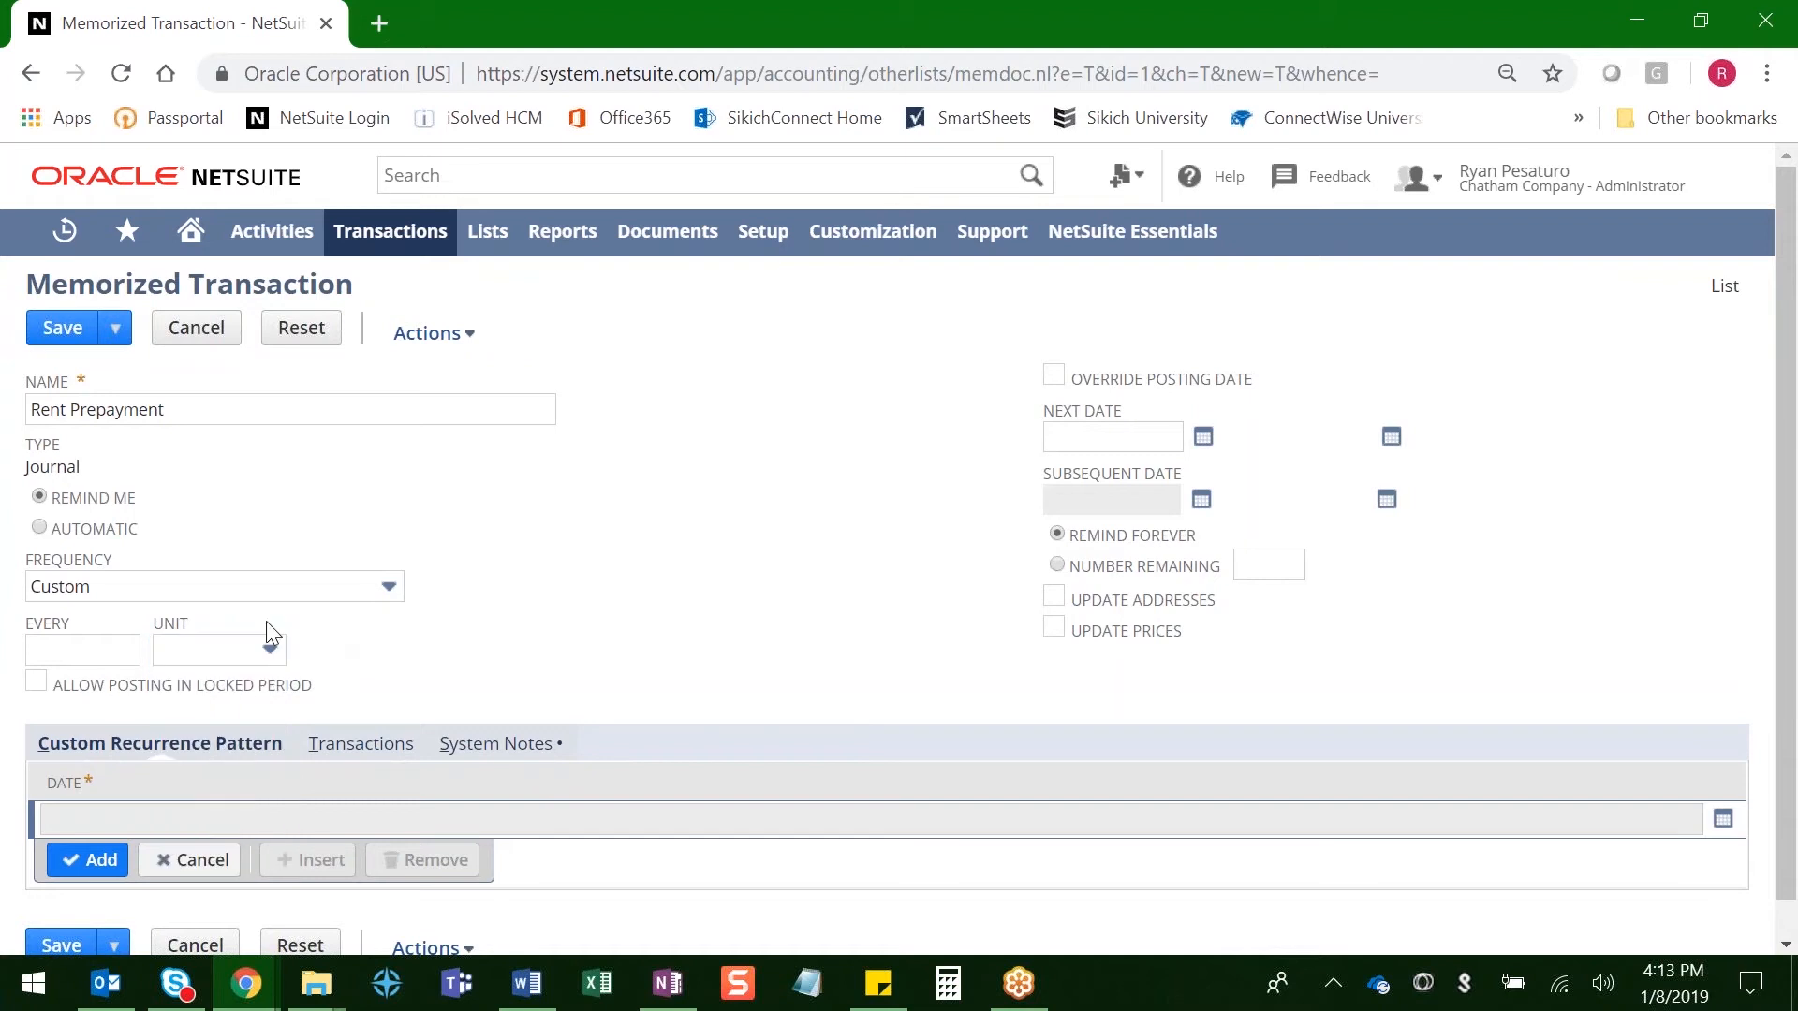
Set the memorized transaction's recurrence frequency to Monthly.
left_click(214, 589)
scroll(228, 746, "up", 2)
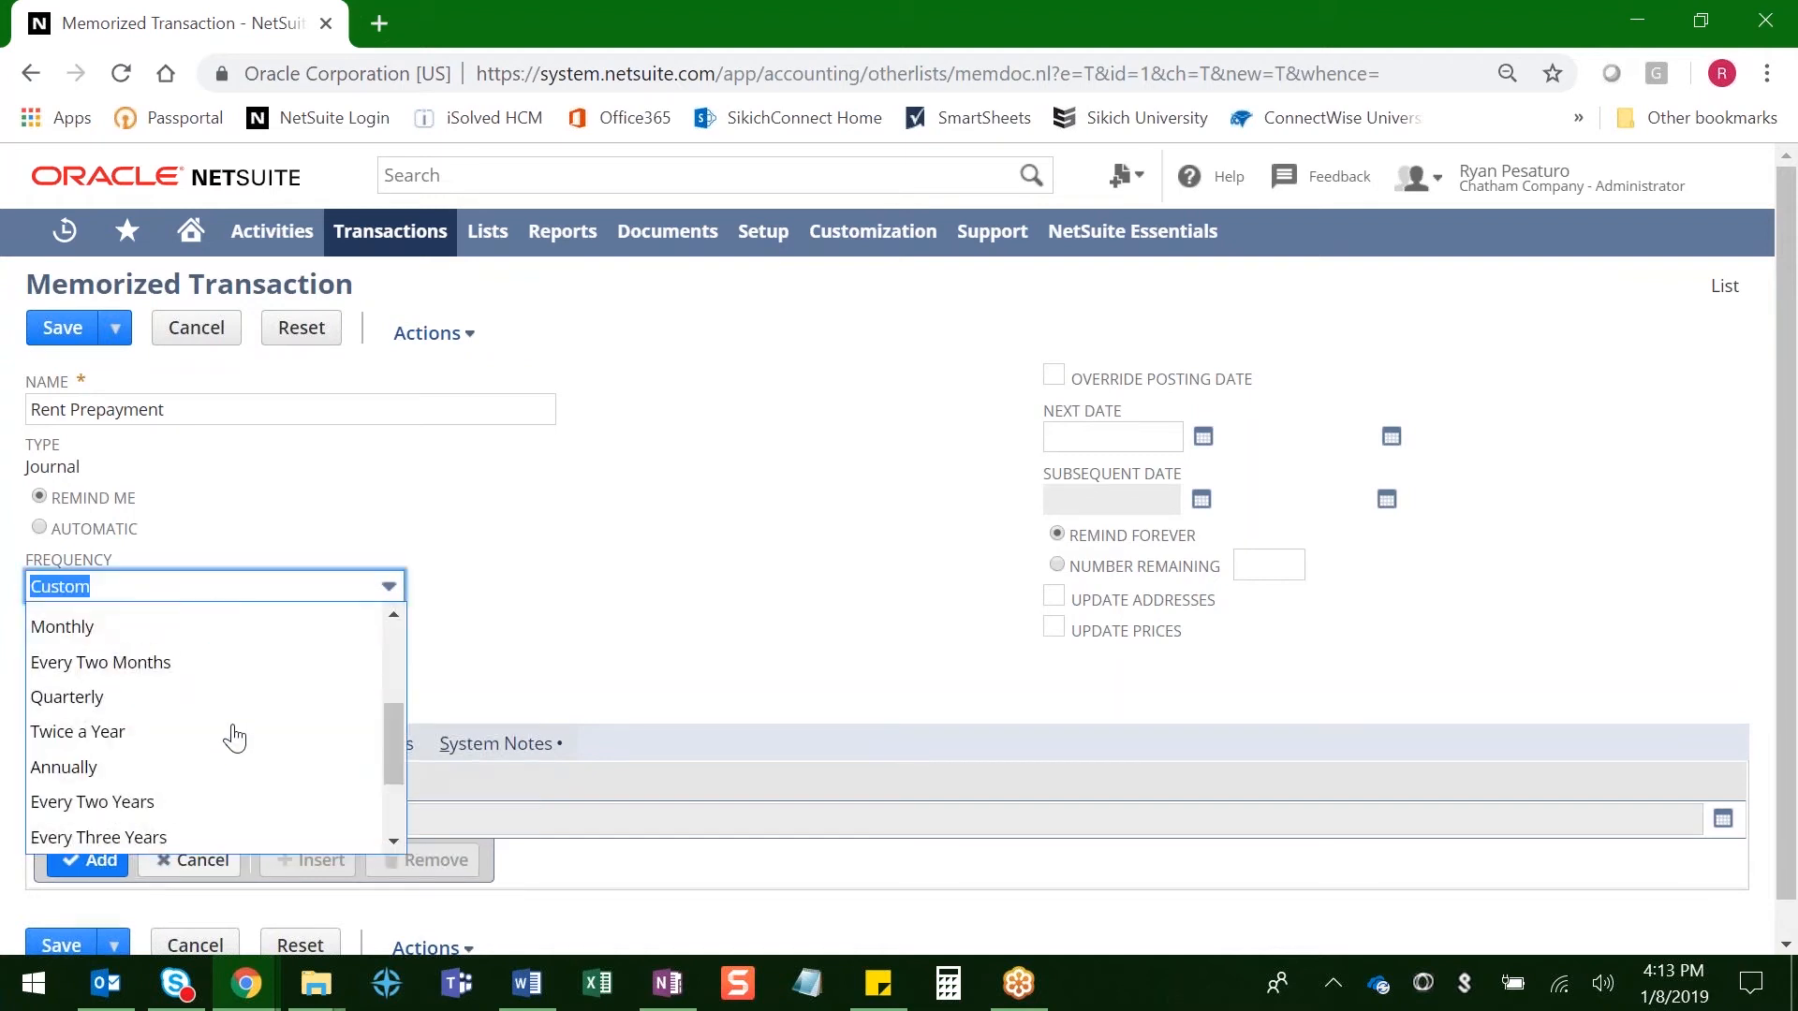
left_click(232, 629)
left_click(720, 571)
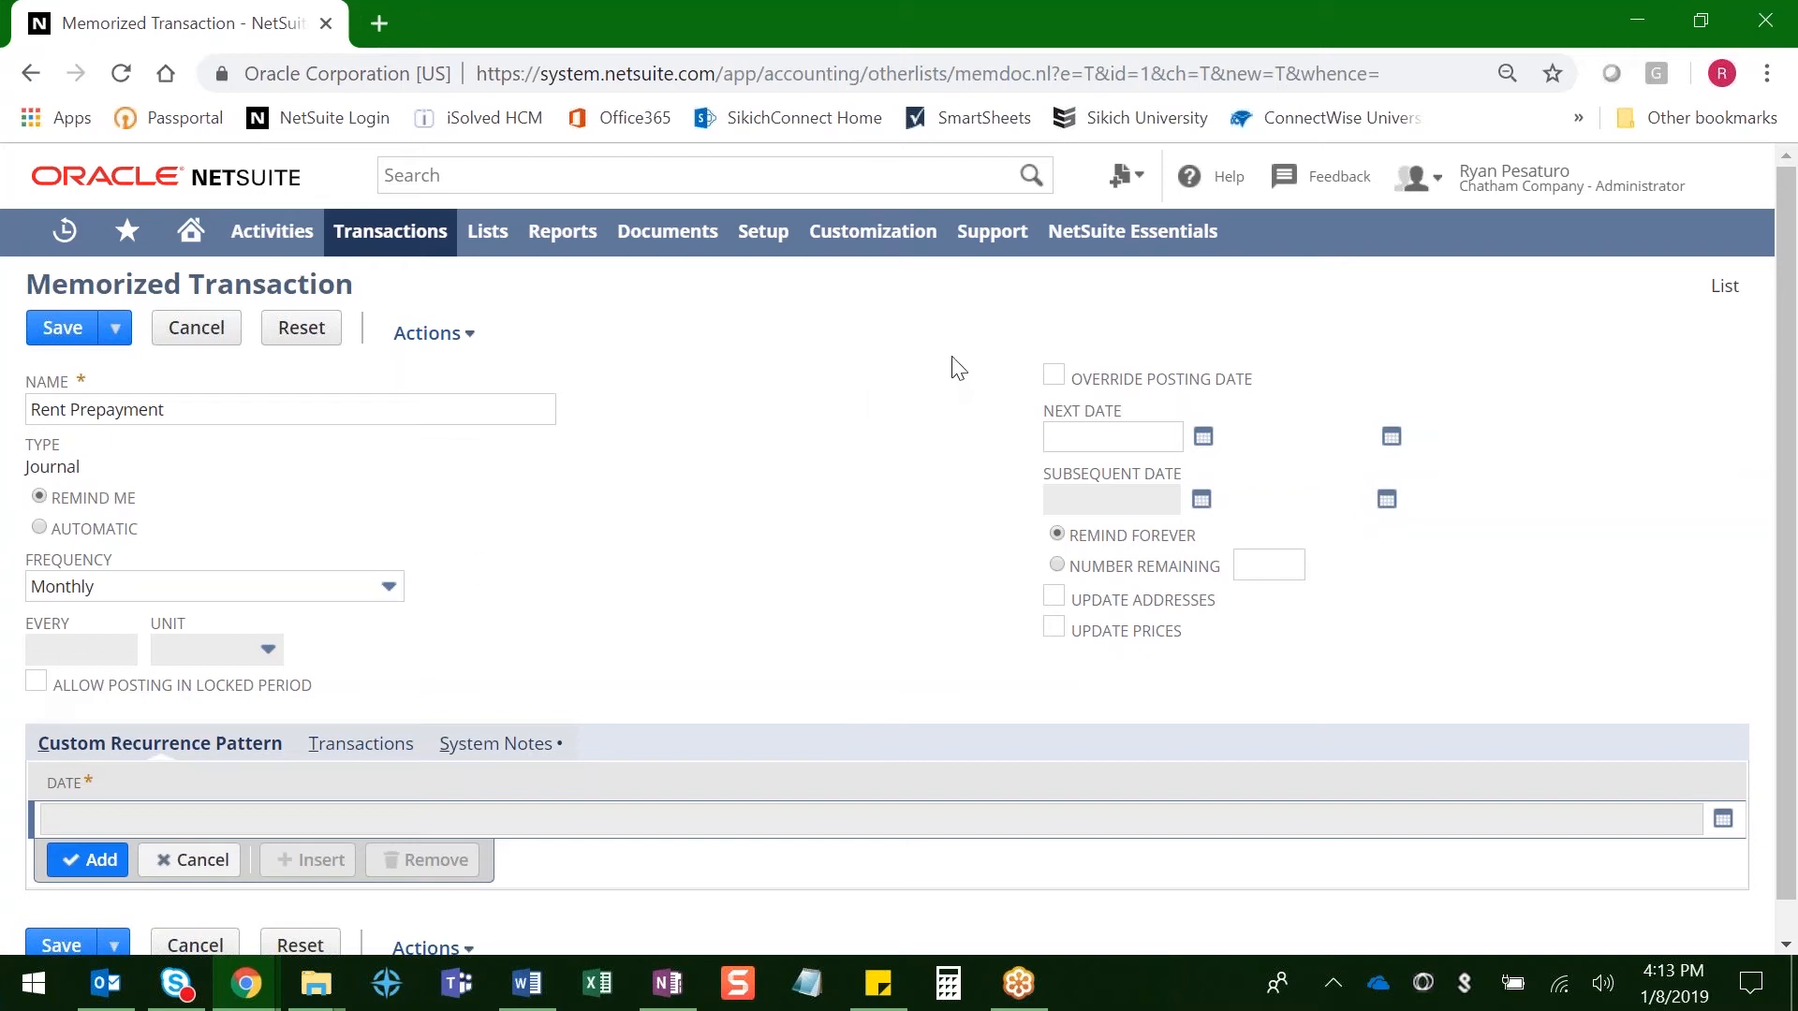
Try the posting date override with its separate next and posting date fields, then turn the override off.
left_click(1054, 378)
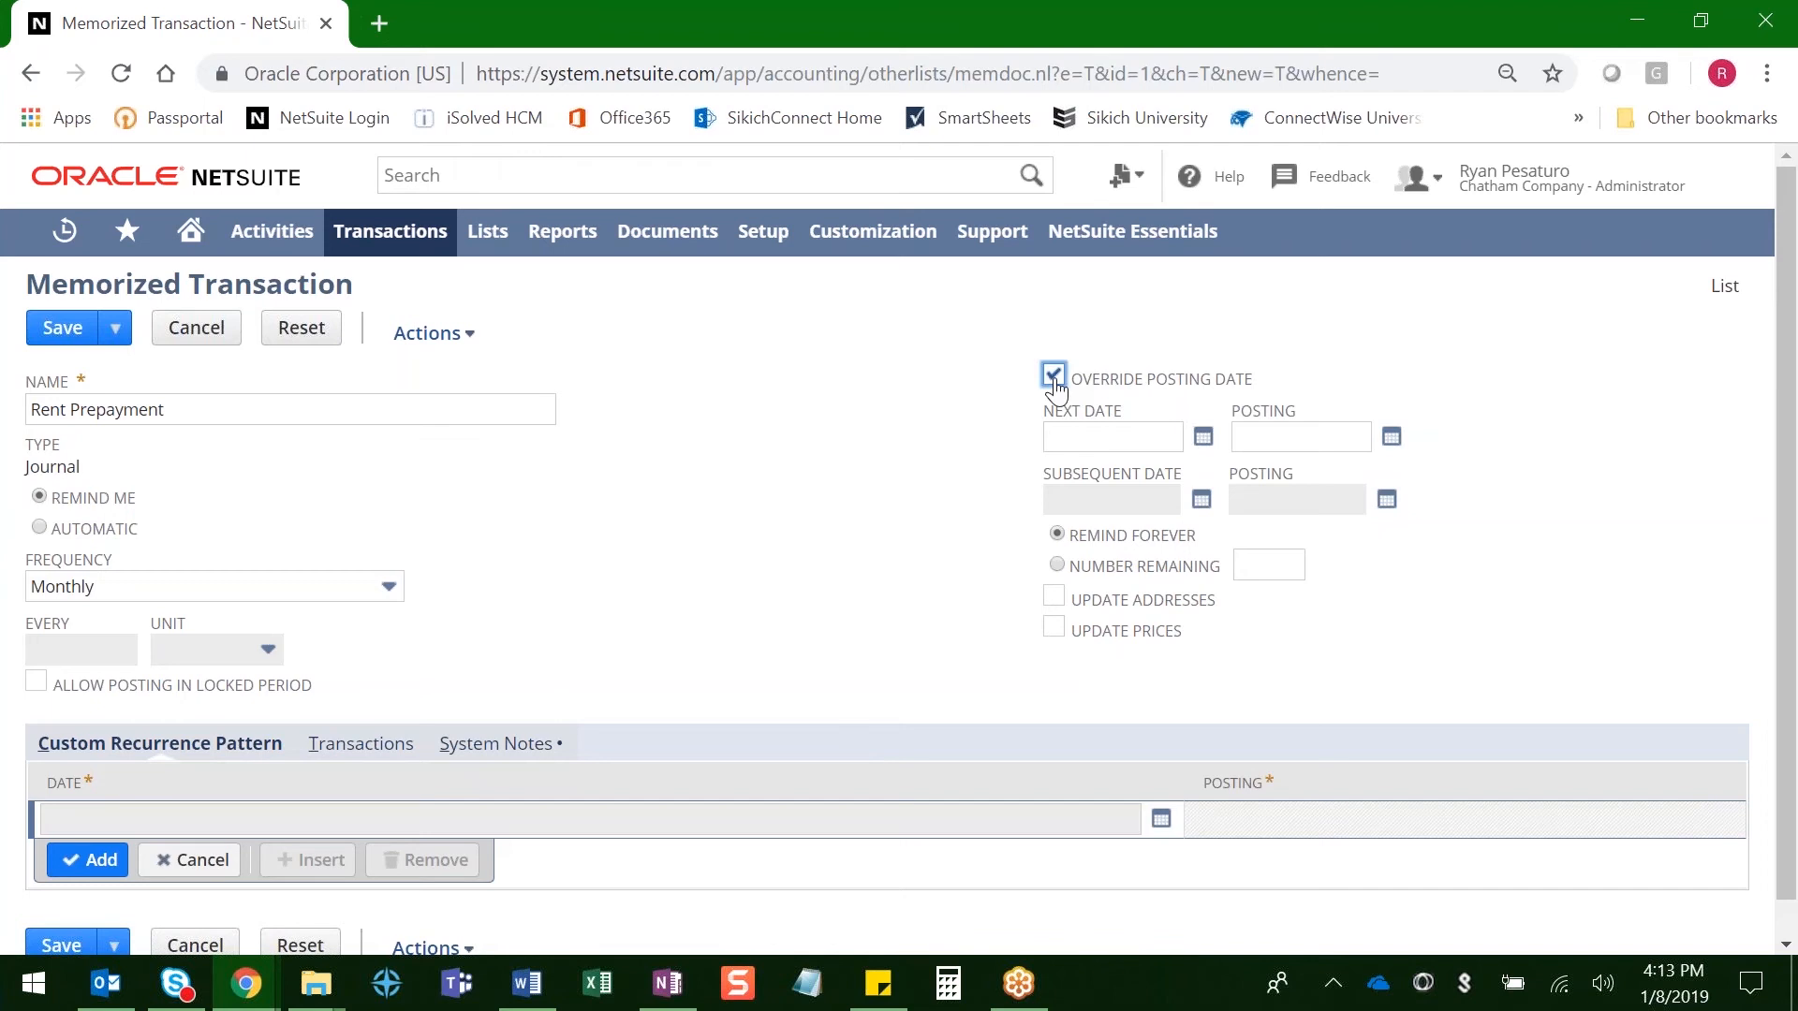
left_click(1069, 439)
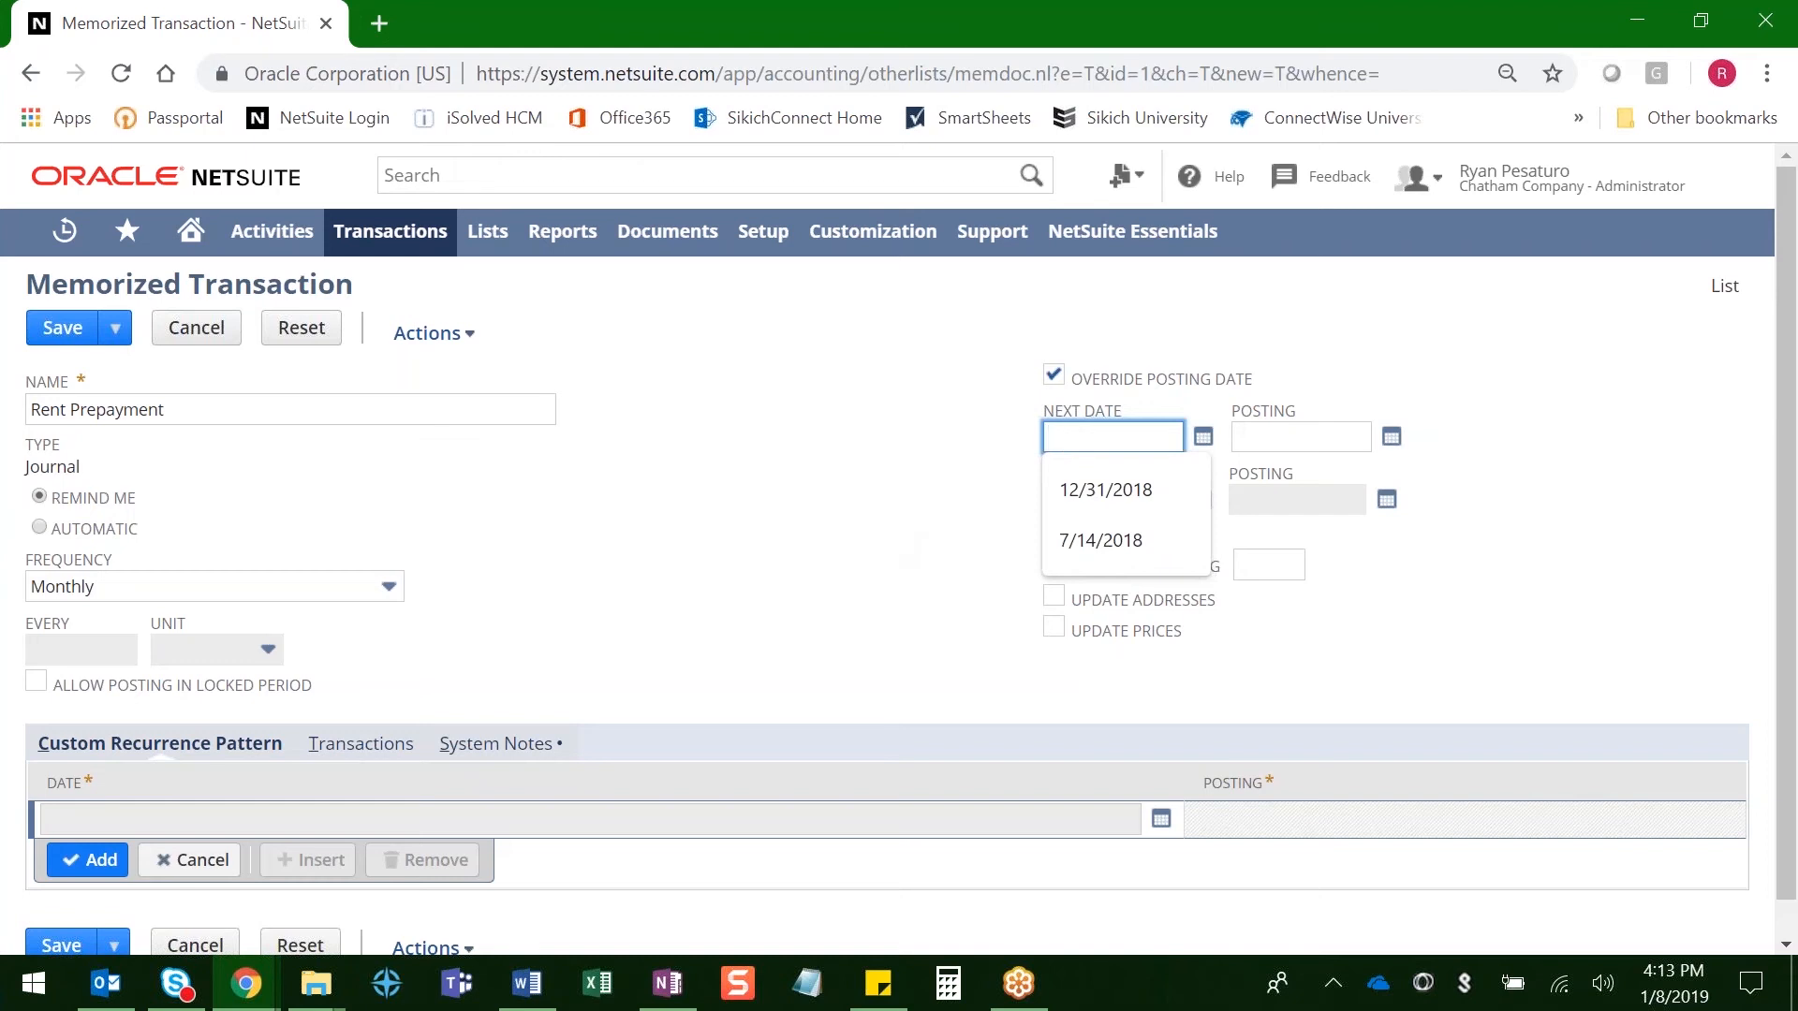
left_click(1273, 437)
left_click(1054, 374)
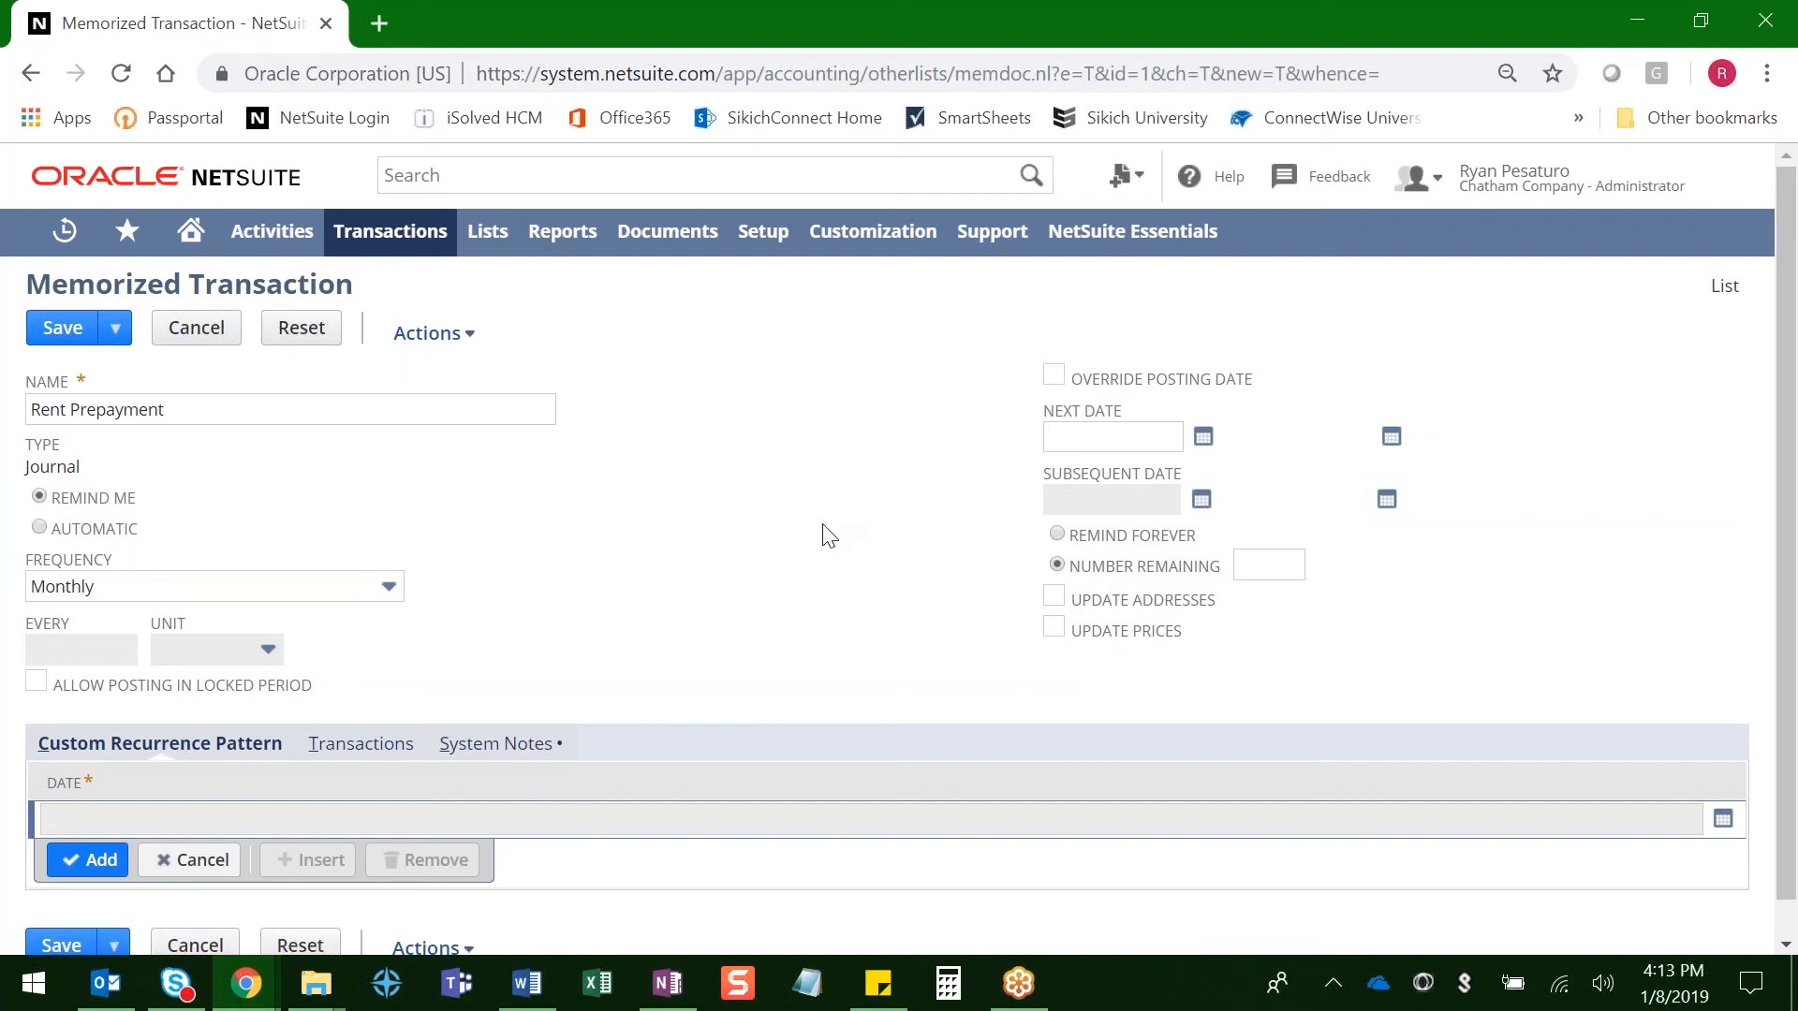
Limit the recurrence to a specific number of remaining occurrences, set to 11.
left_click(1267, 566)
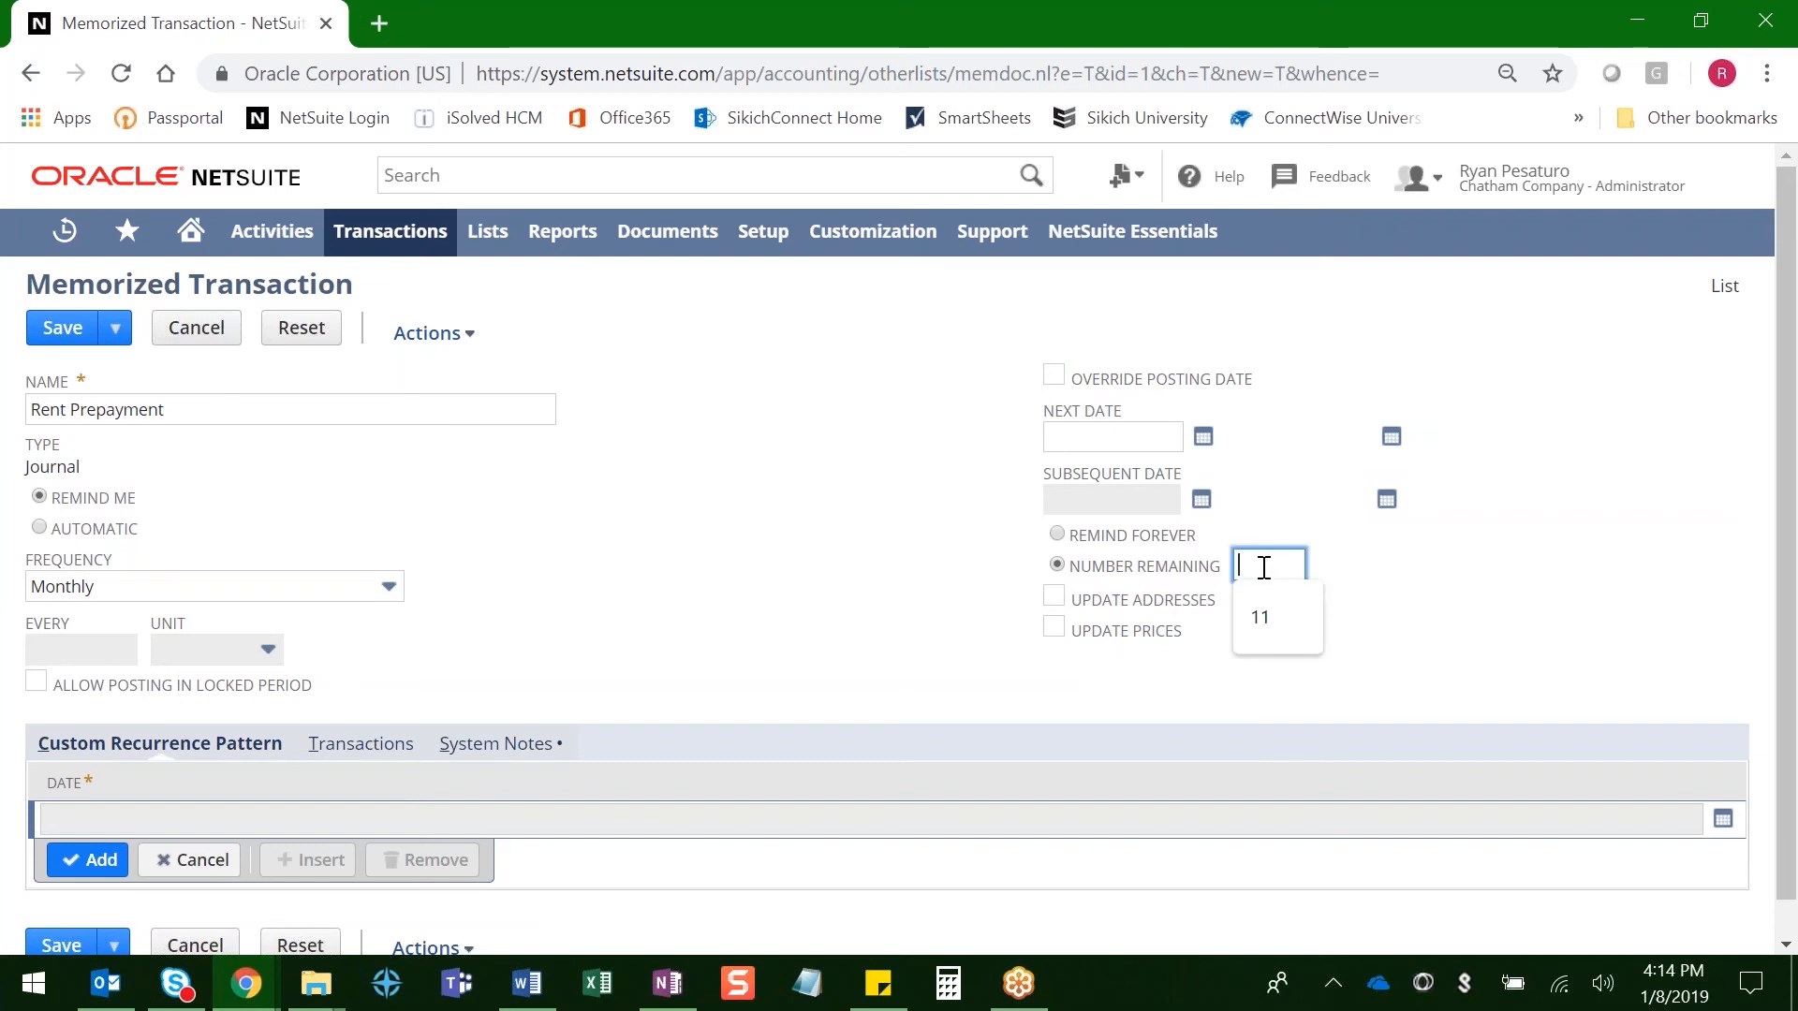
type("11")
key("Tab")
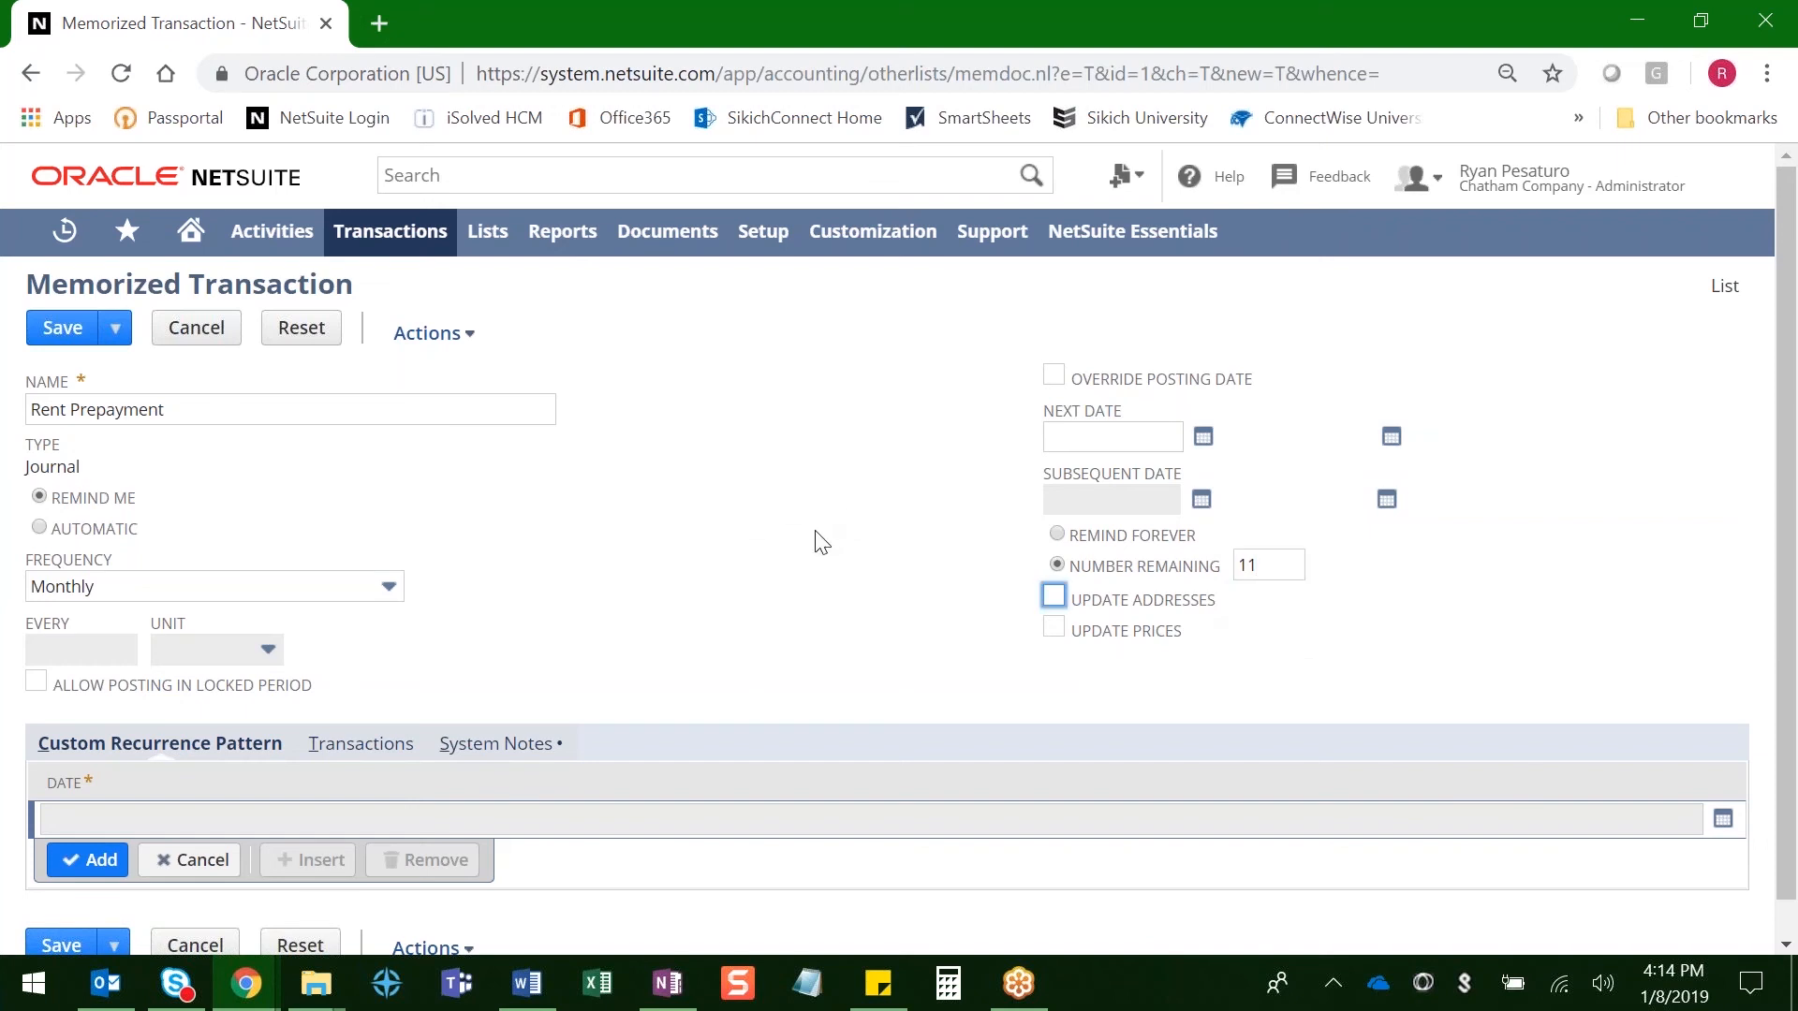
Enable updating of addresses and prices, then save the memorized transaction and go to the home dashboard.
left_click(1054, 609)
left_click(1053, 631)
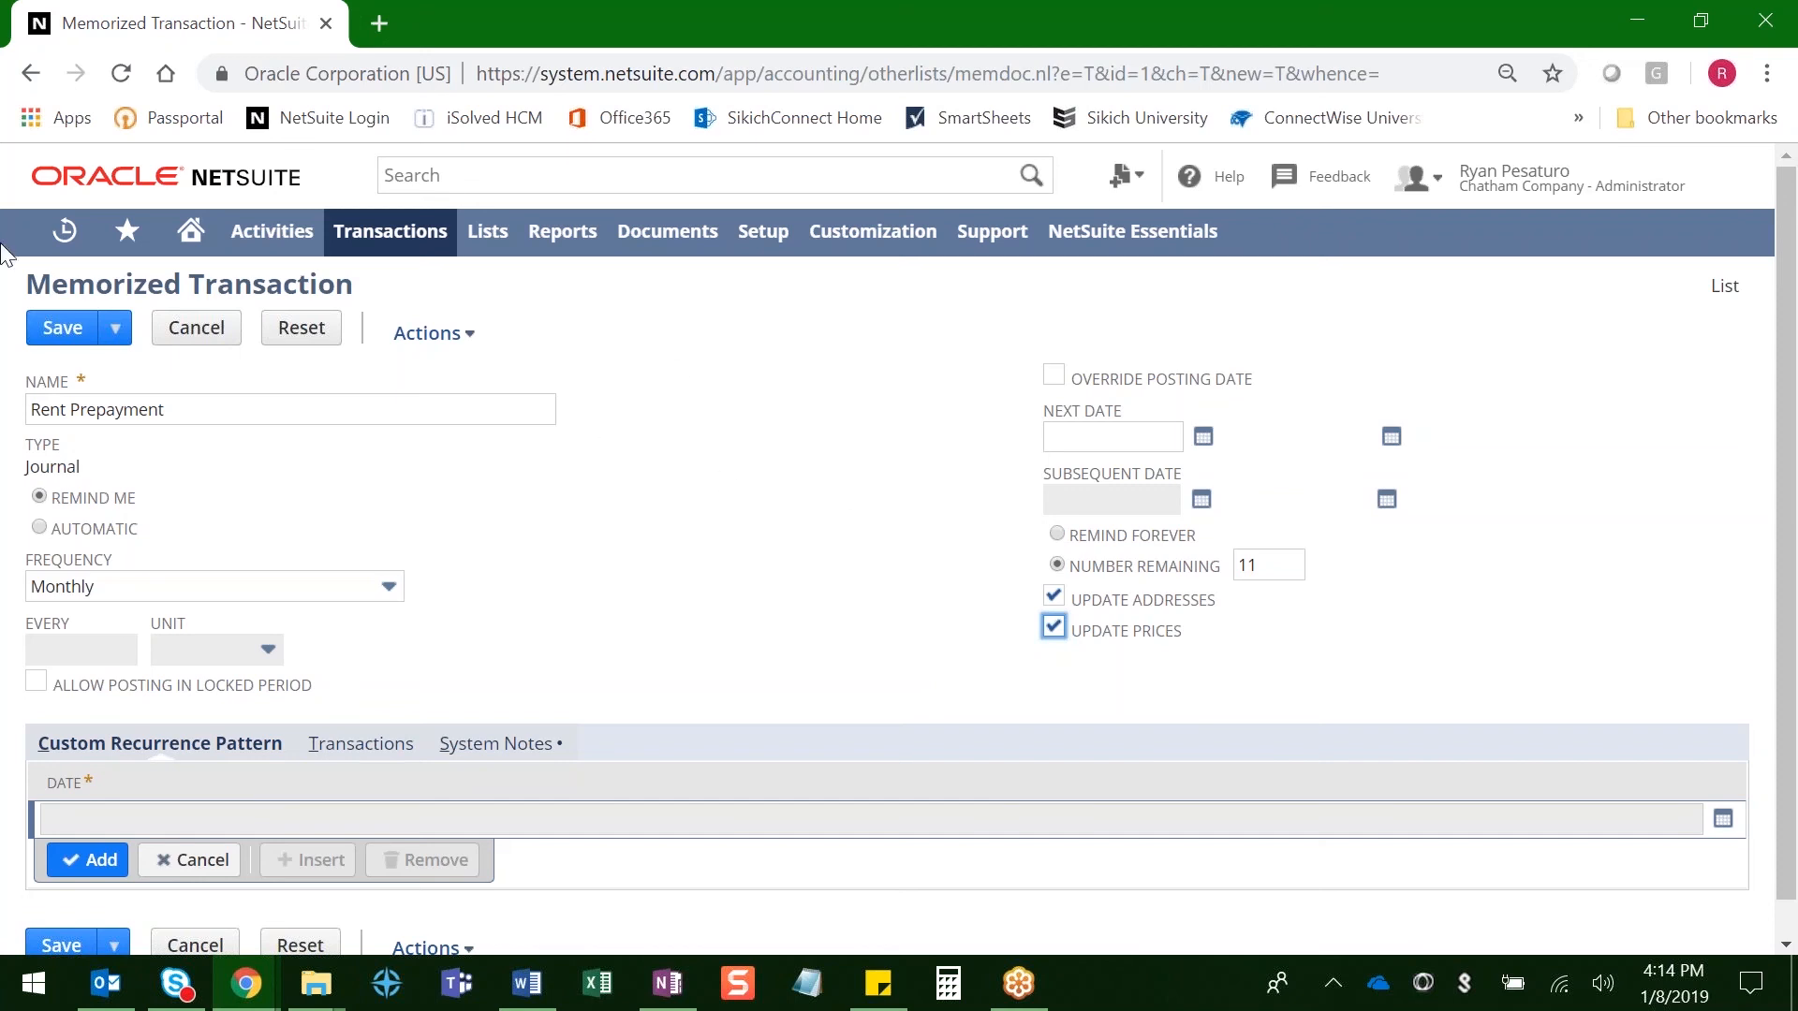
left_click(63, 328)
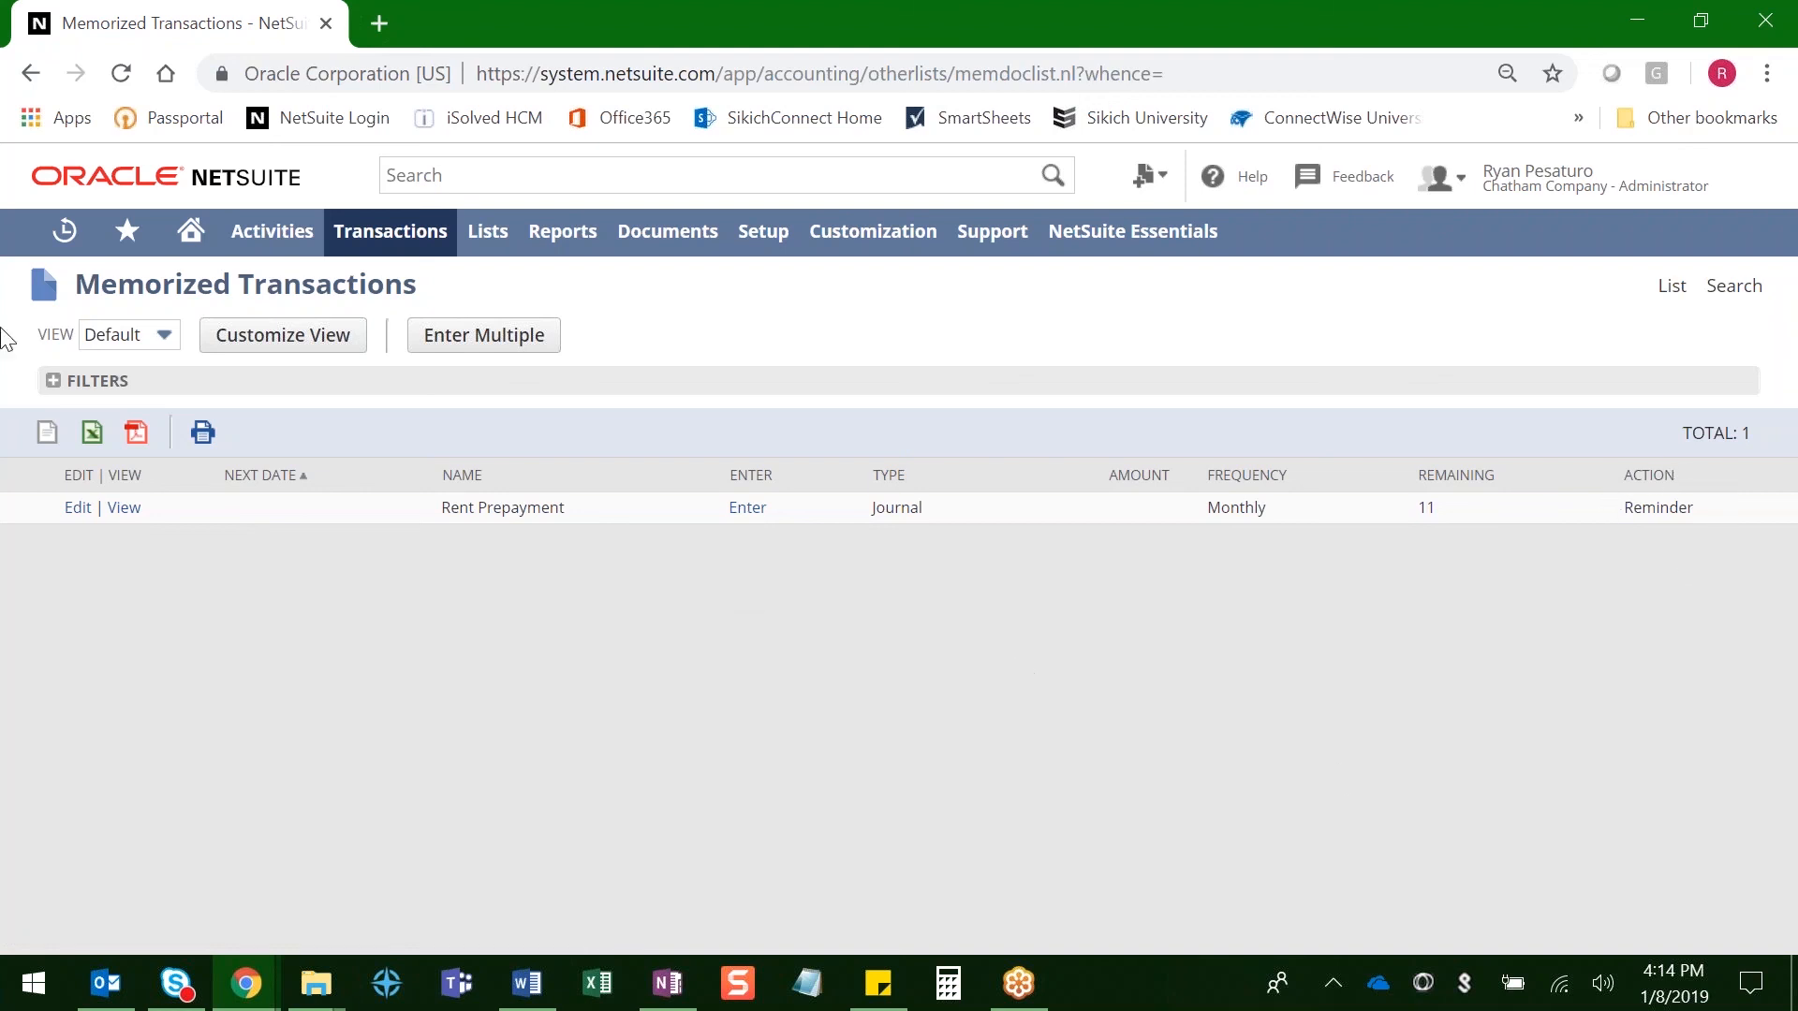
left_click(198, 237)
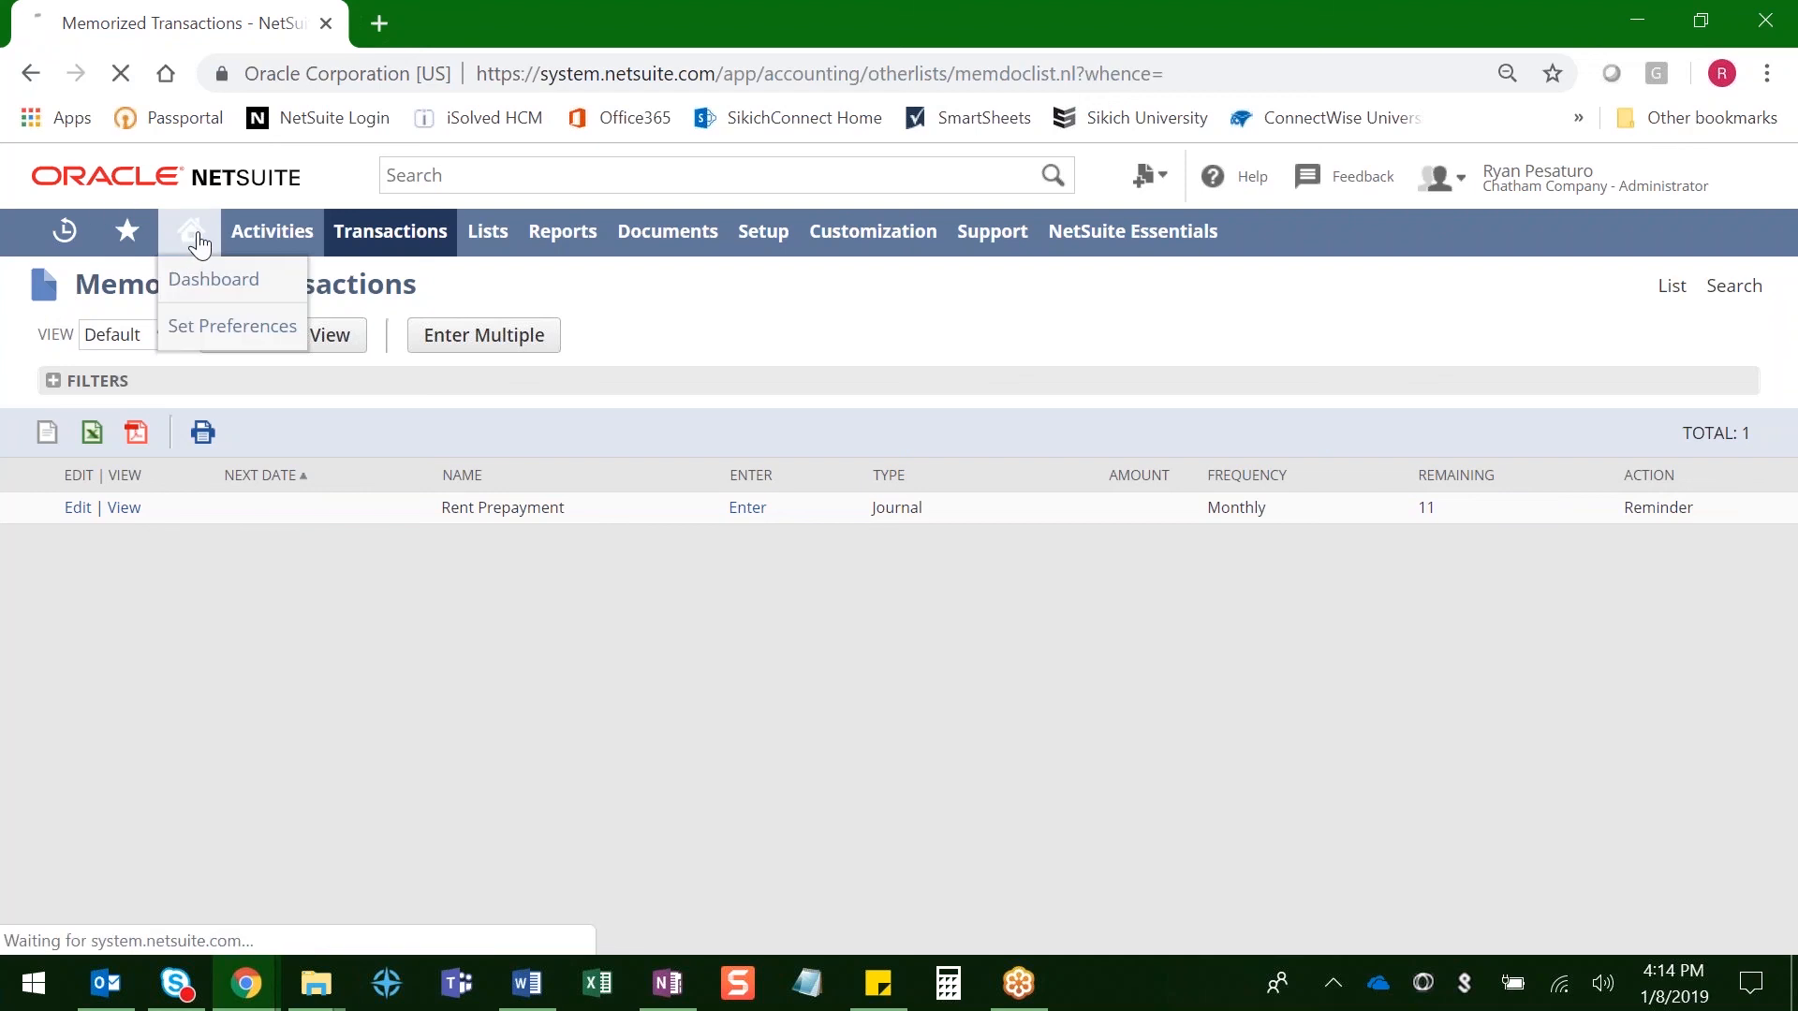